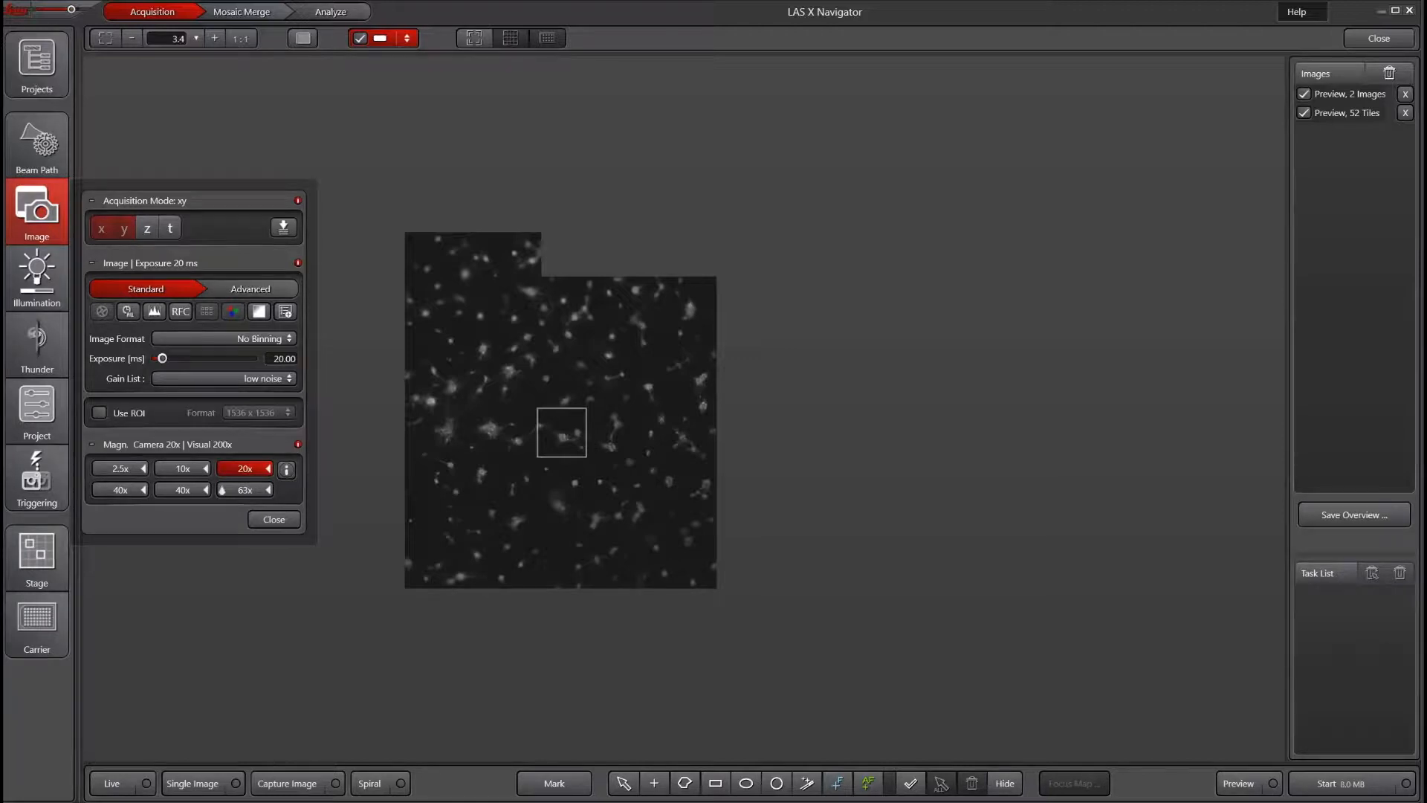
Step: Add the z dimension to the acquisition mode and open the Z-Stack settings
{"action": "left_click", "coordinate": [147, 229]}
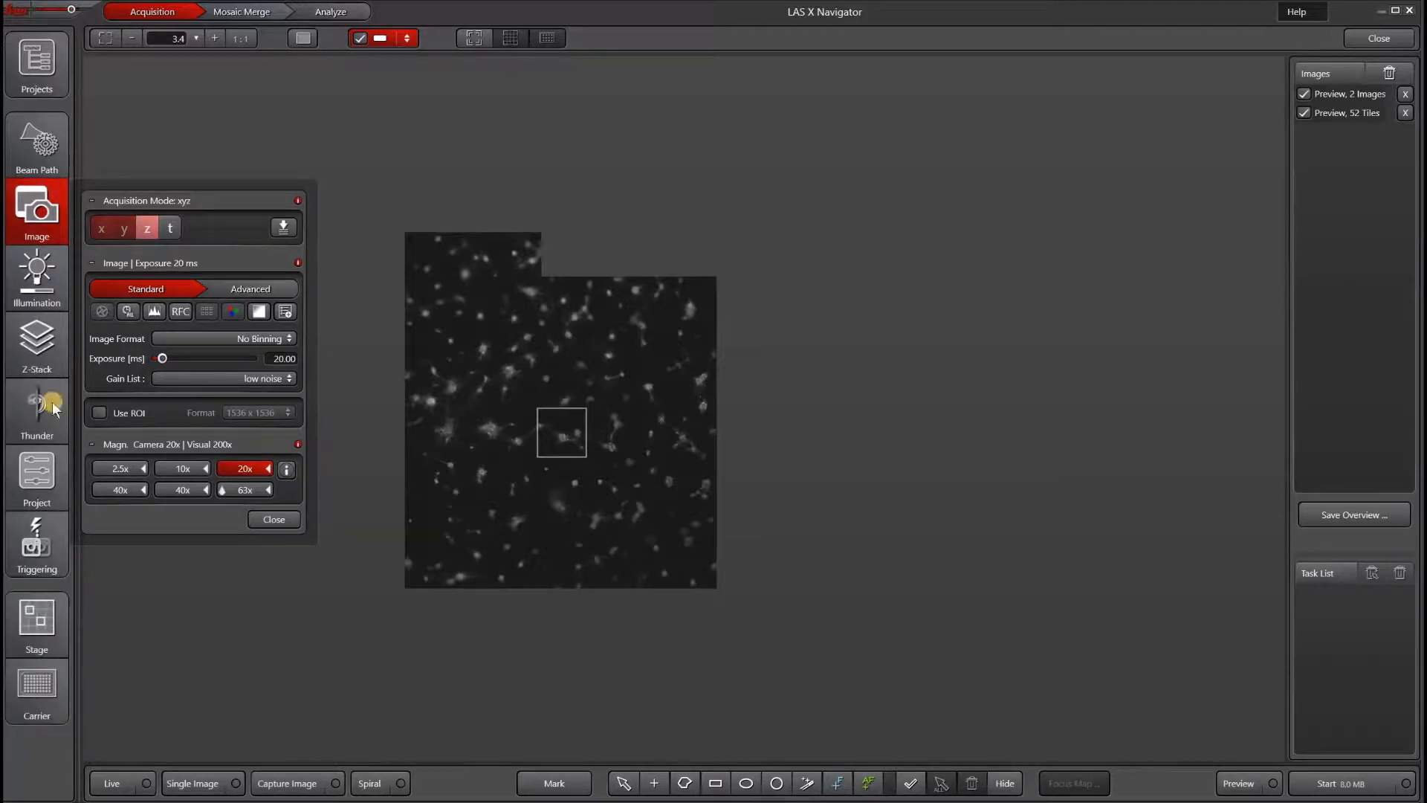
{"action": "left_click", "coordinate": [42, 361]}
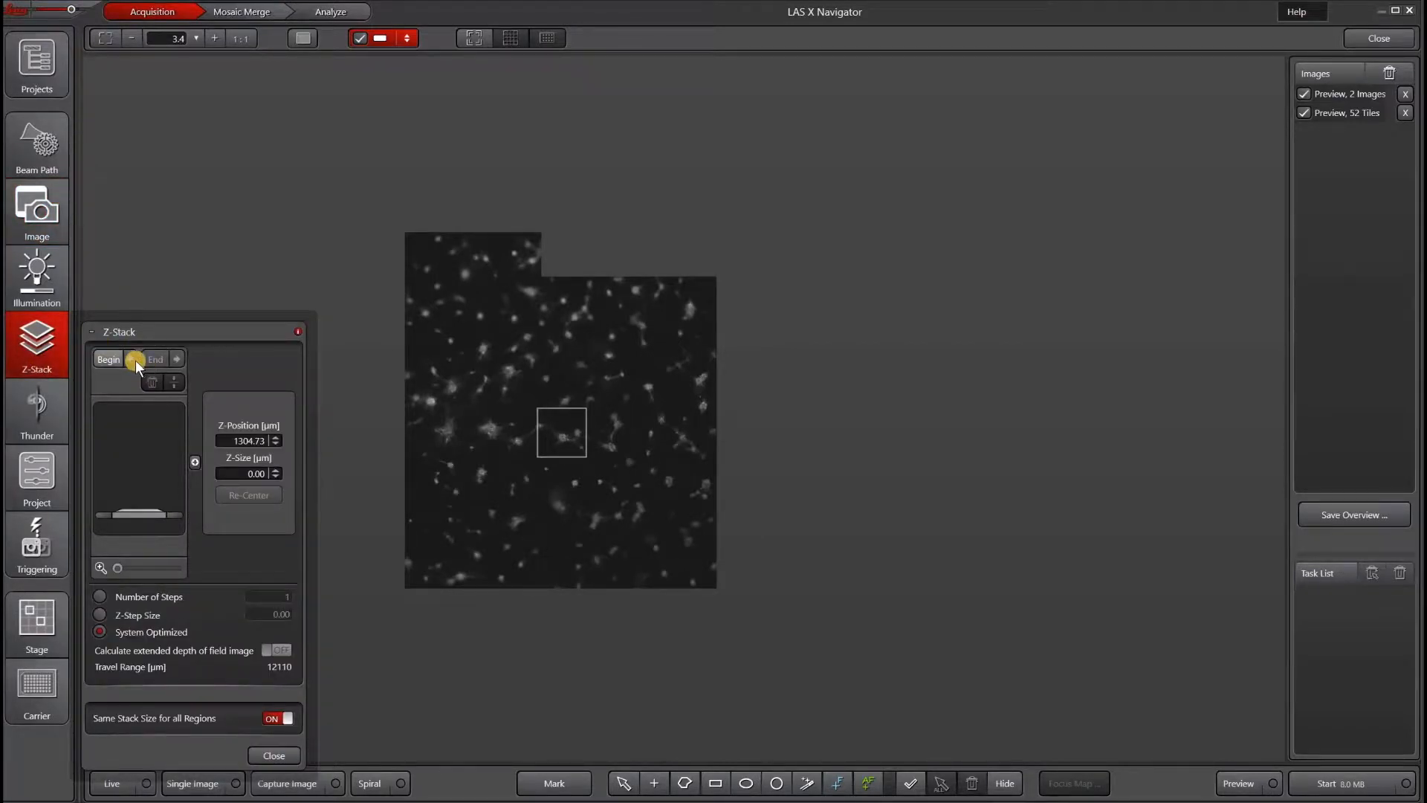
{"action": "left_click", "coordinate": [155, 359]}
Step: Centre on the current stage field and, in live view, set the Z-stack's begin to 1299.24 µm and its end to 1306.72 µm
{"action": "left_click", "coordinate": [474, 37]}
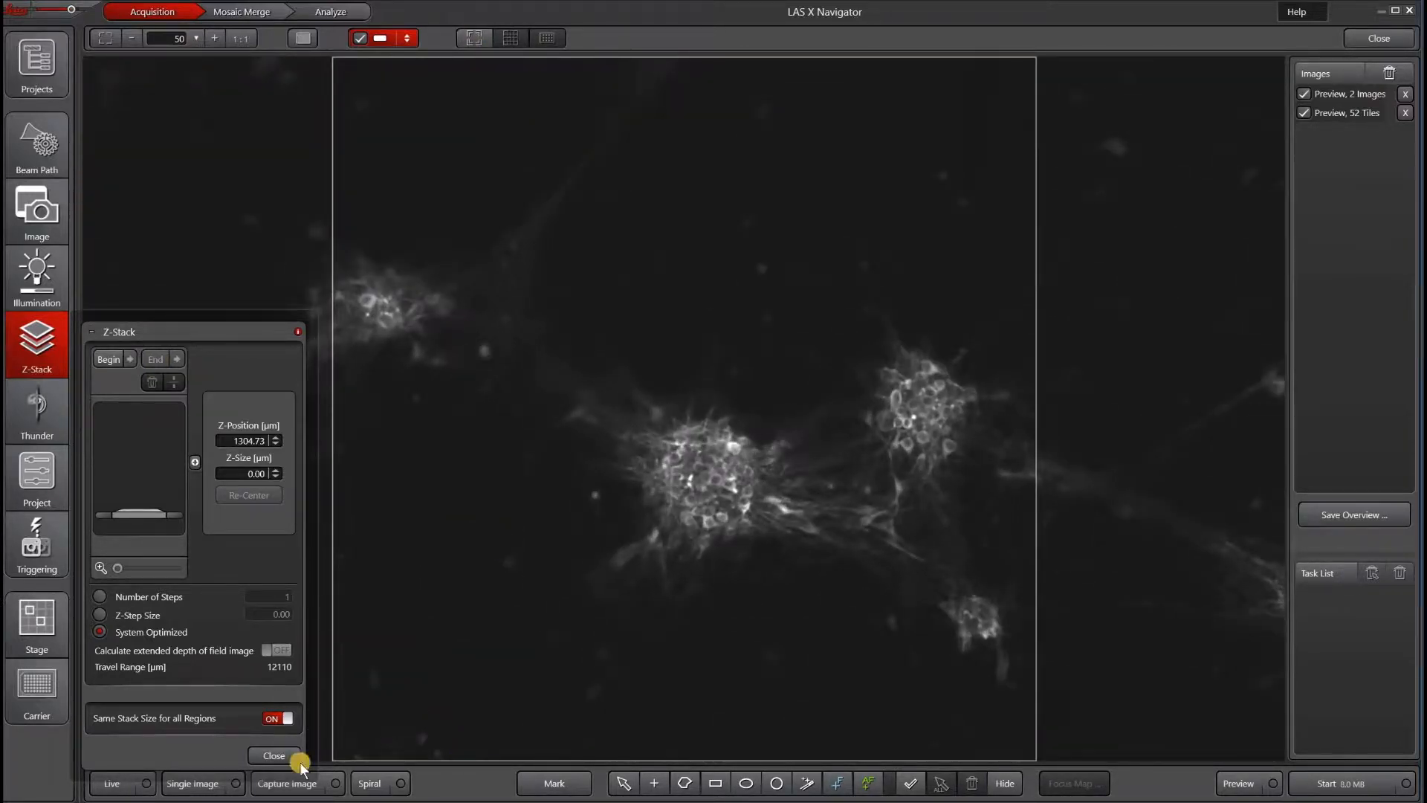
{"action": "left_click", "coordinate": [117, 787]}
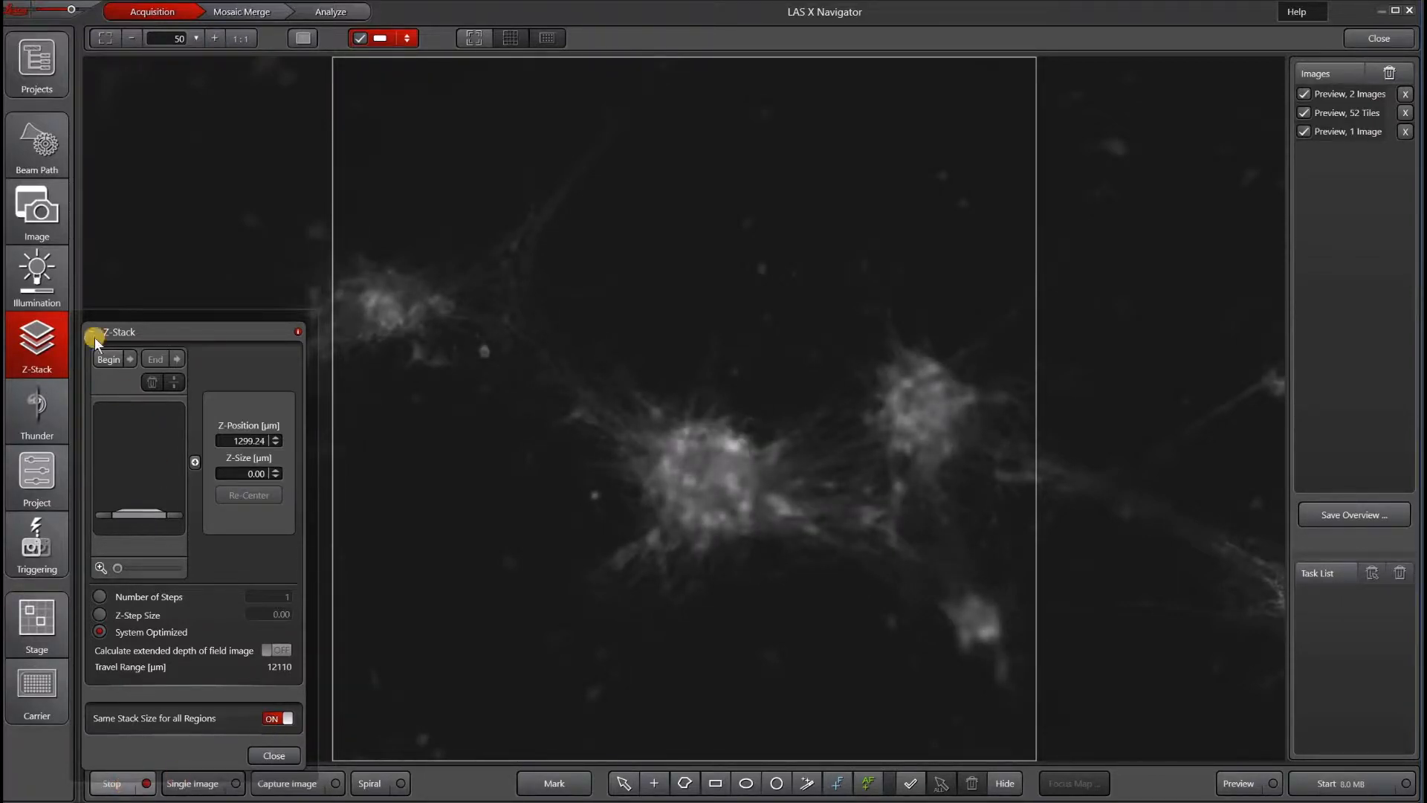
{"action": "left_click", "coordinate": [108, 359]}
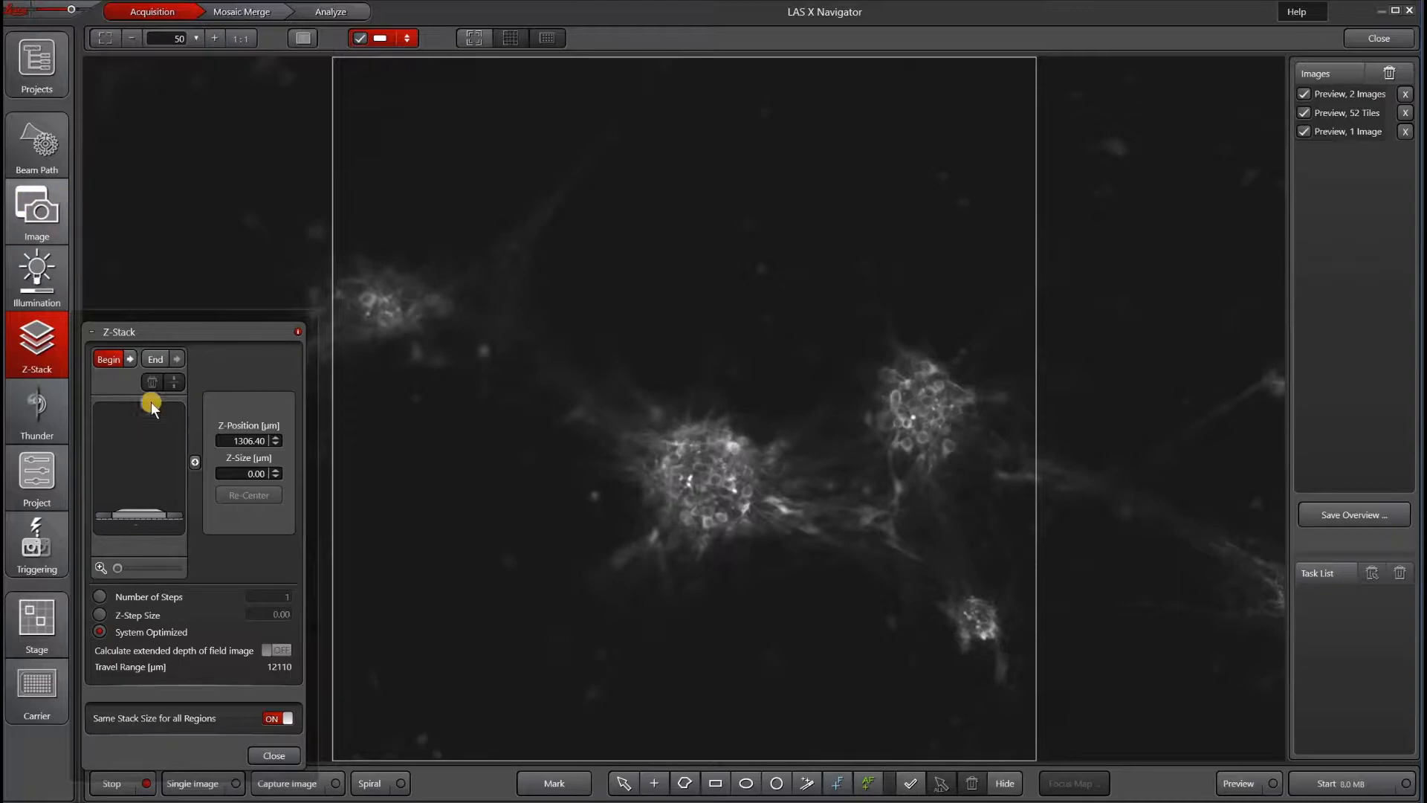
{"action": "left_click", "coordinate": [157, 359]}
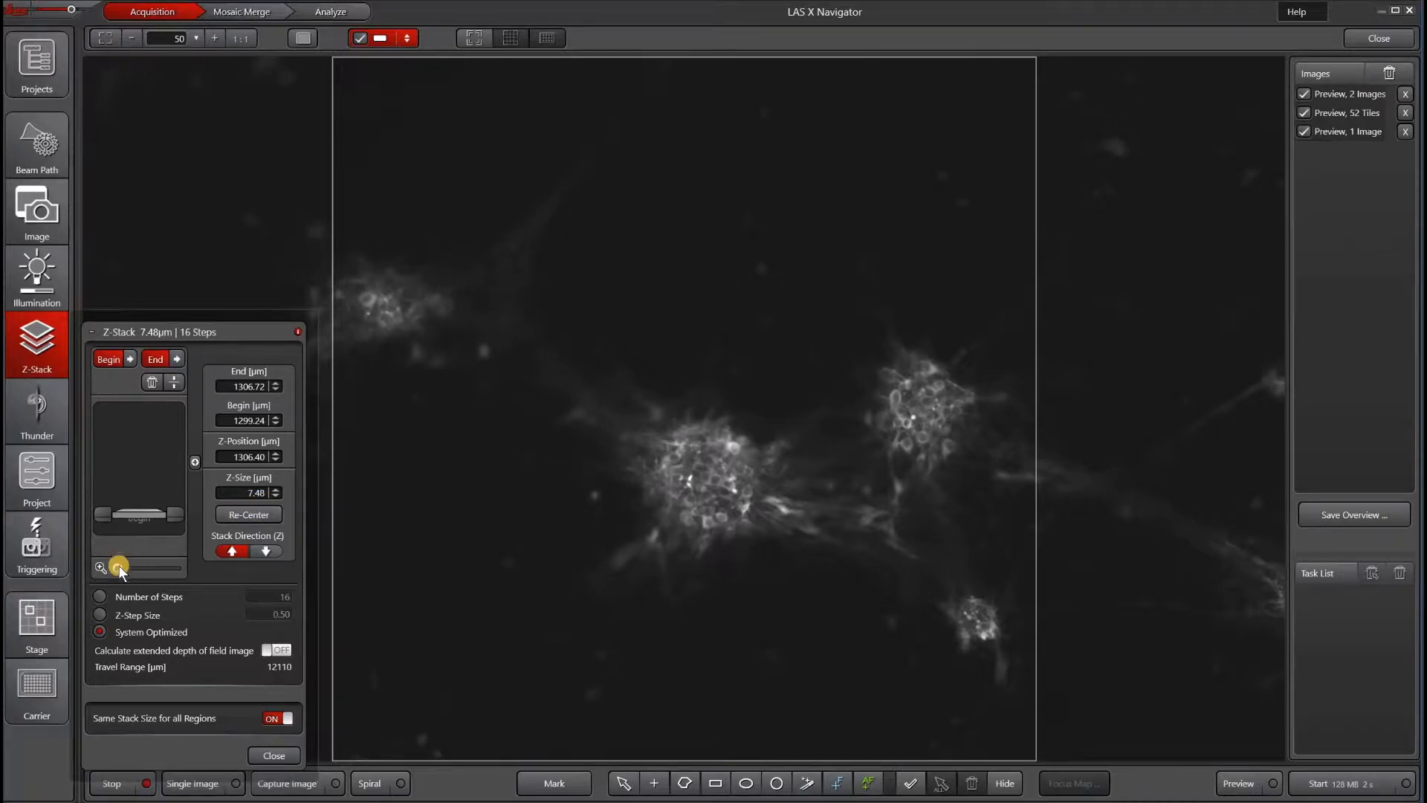
Step: Move the focus to Z-position 1303.13 µm near the middle of the stack and re-center the Z-stack around it
{"action": "left_click_drag", "start_coordinate": [153, 566], "coordinate": [201, 572]}
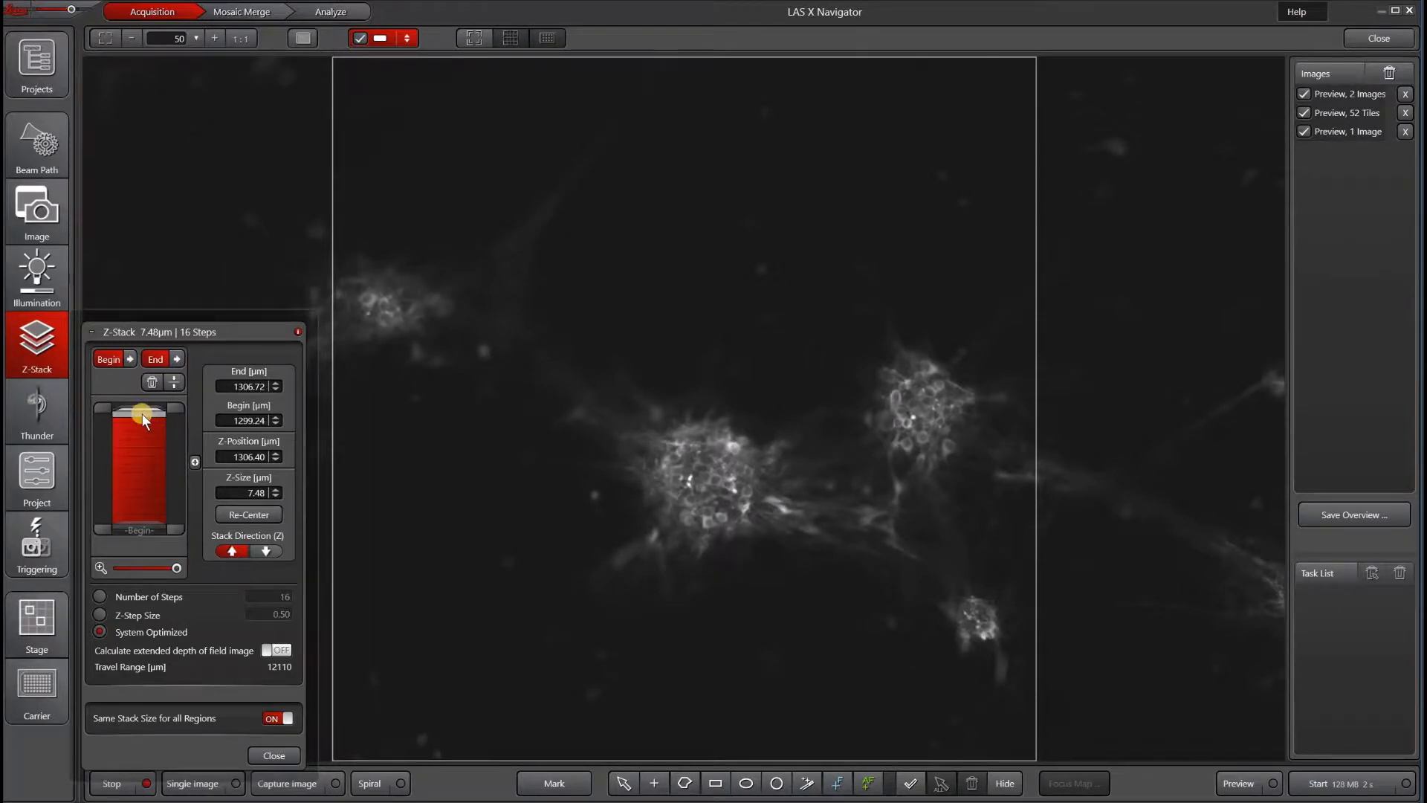
{"action": "mouse_move", "coordinate": [141, 417]}
{"action": "left_mouse_down"}
{"action": "mouse_move", "coordinate": [141, 562]}
{"action": "mouse_move", "coordinate": [162, 447]}
{"action": "mouse_move", "coordinate": [165, 465]}
{"action": "left_mouse_up"}
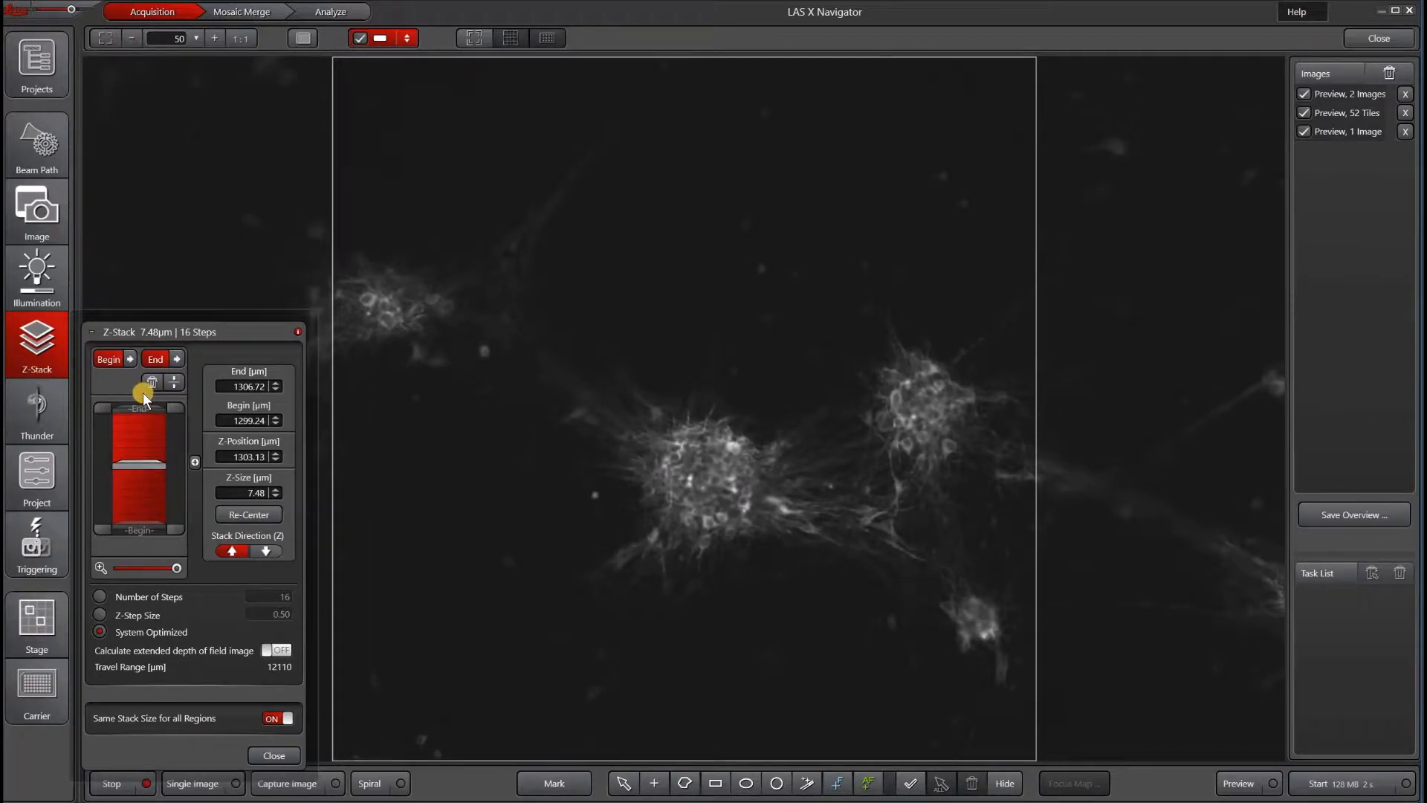
{"action": "left_click", "coordinate": [235, 512]}
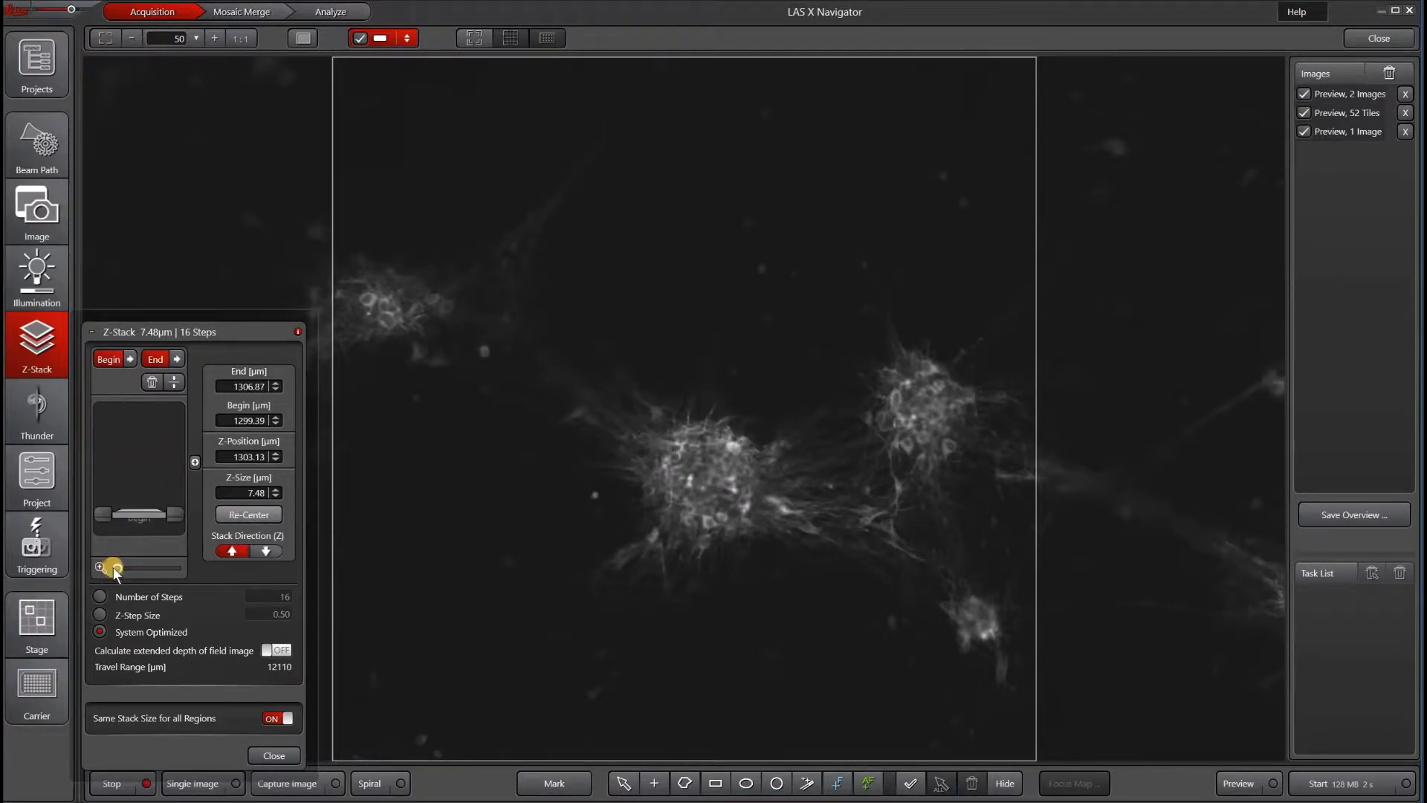
{"action": "left_click_drag", "start_coordinate": [164, 567], "coordinate": [197, 567]}
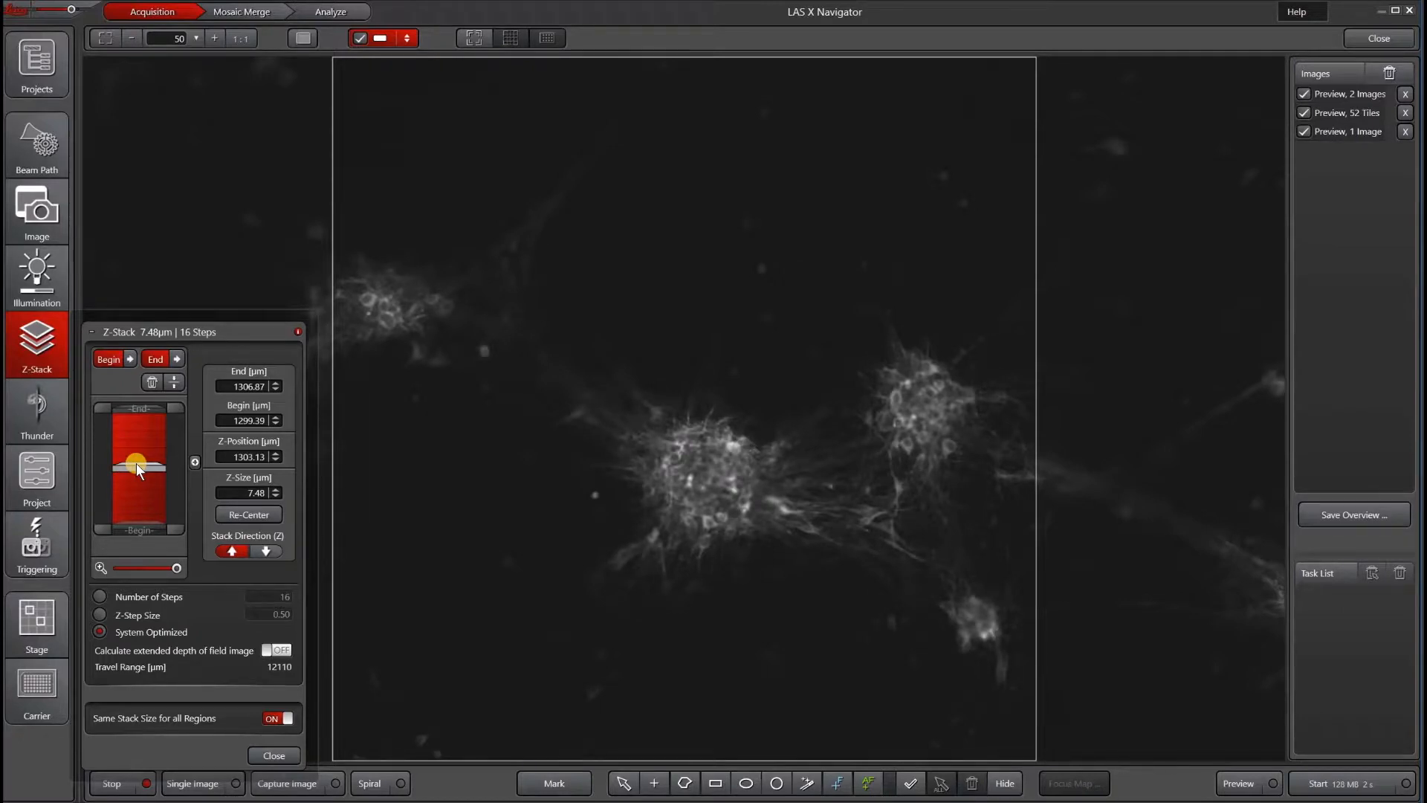
{"action": "left_click", "coordinate": [238, 511]}
Step: Clear the begin and end positions and define the stack around the current focus with a Z-size of 7.98 µm
{"action": "left_click", "coordinate": [156, 385]}
{"action": "left_click_drag", "start_coordinate": [140, 469], "coordinate": [140, 439]}
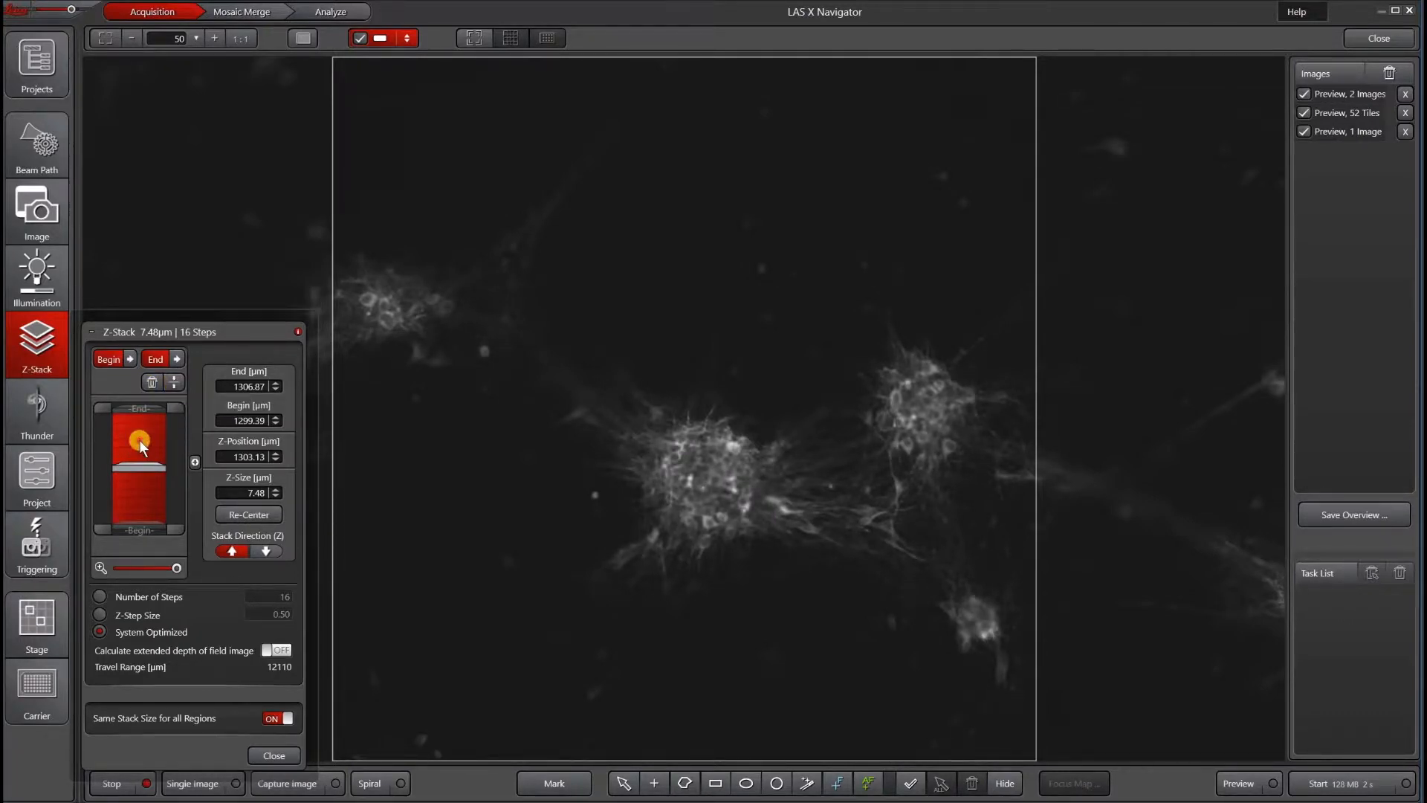
{"action": "left_click", "coordinate": [175, 380]}
{"action": "left_click", "coordinate": [272, 553]}
{"action": "left_click", "coordinate": [155, 382]}
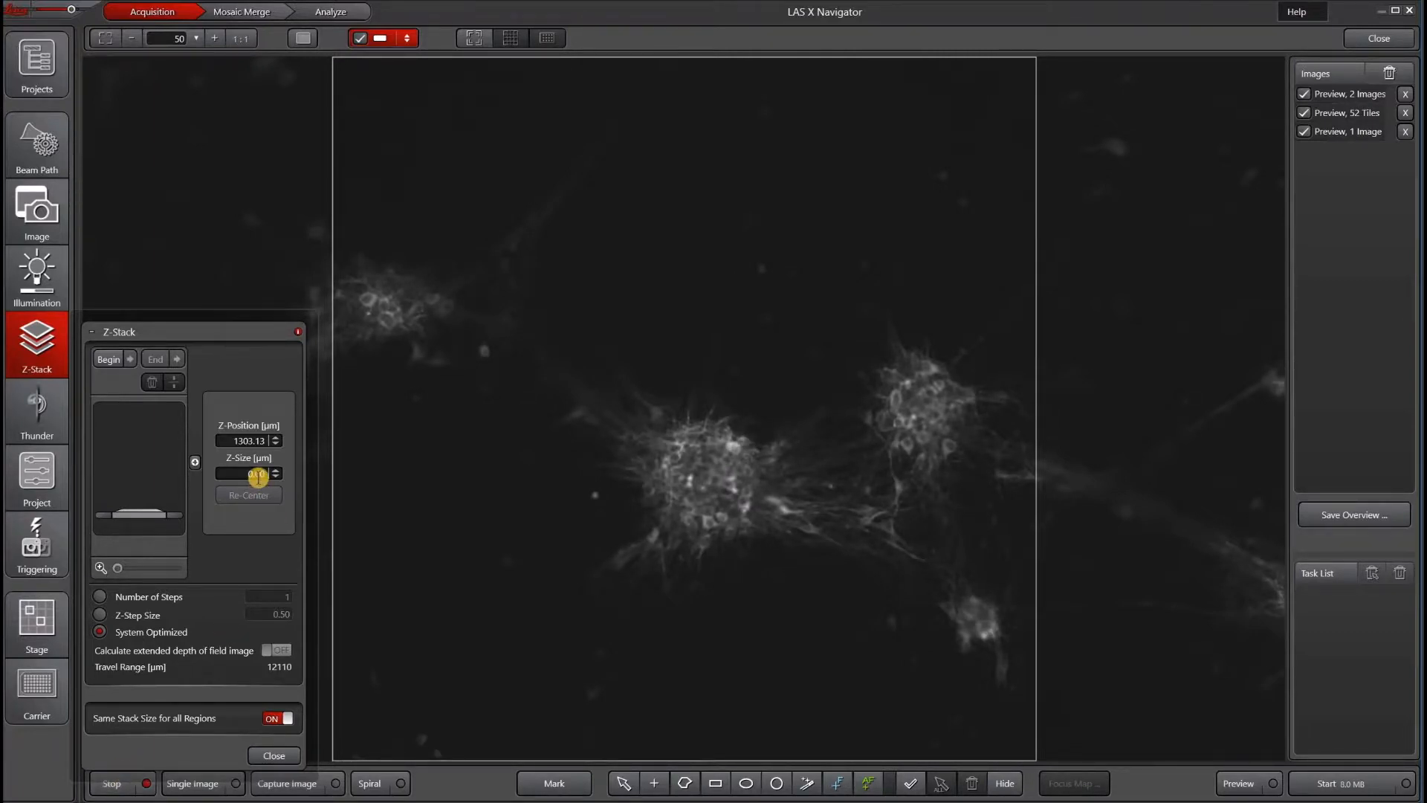
{"action": "left_click", "coordinate": [237, 469]}
{"action": "key", "text": "Return"}
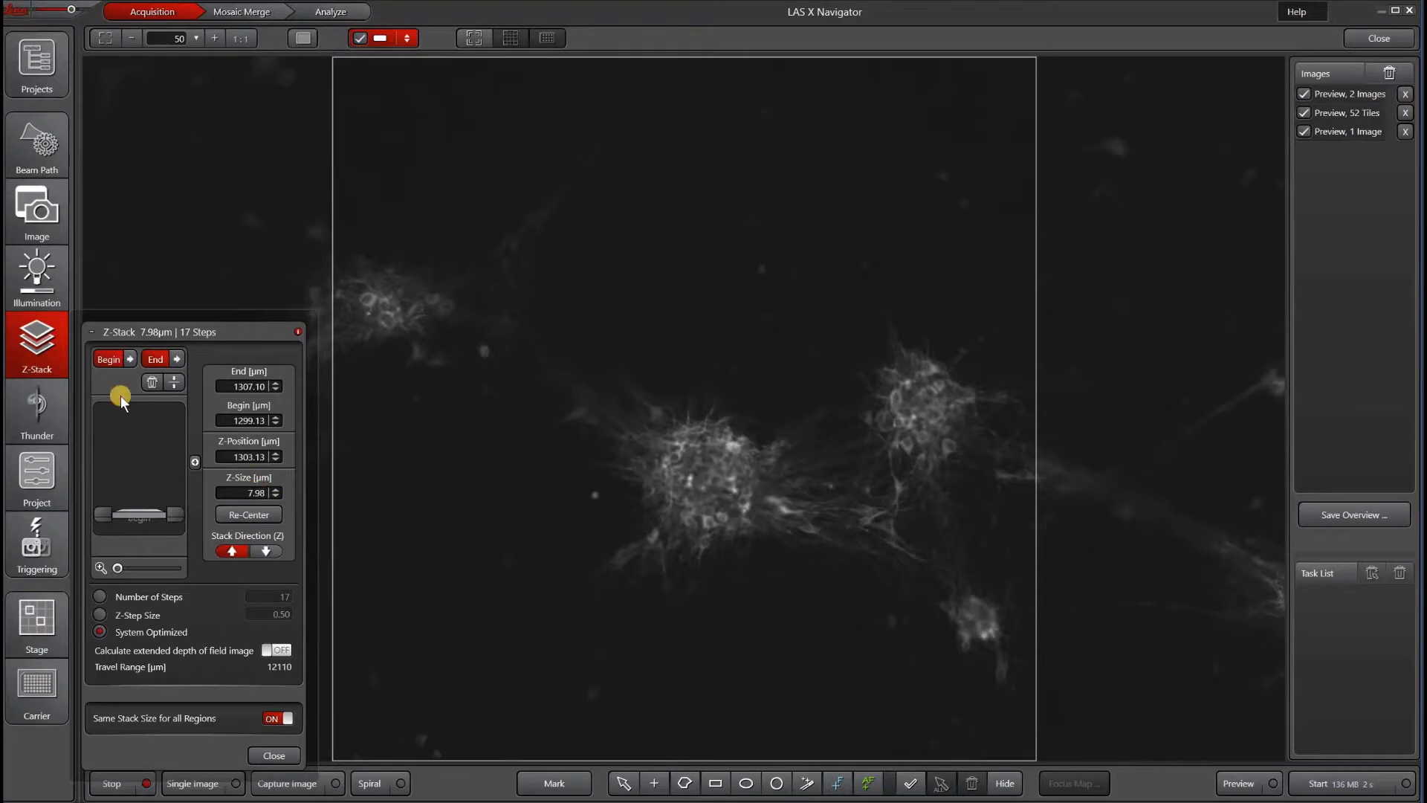
Step: Check the focus at the stack's begin and near its middle in live view, and start the Z-stack acquisition
{"action": "left_click_drag", "start_coordinate": [155, 566], "coordinate": [202, 569]}
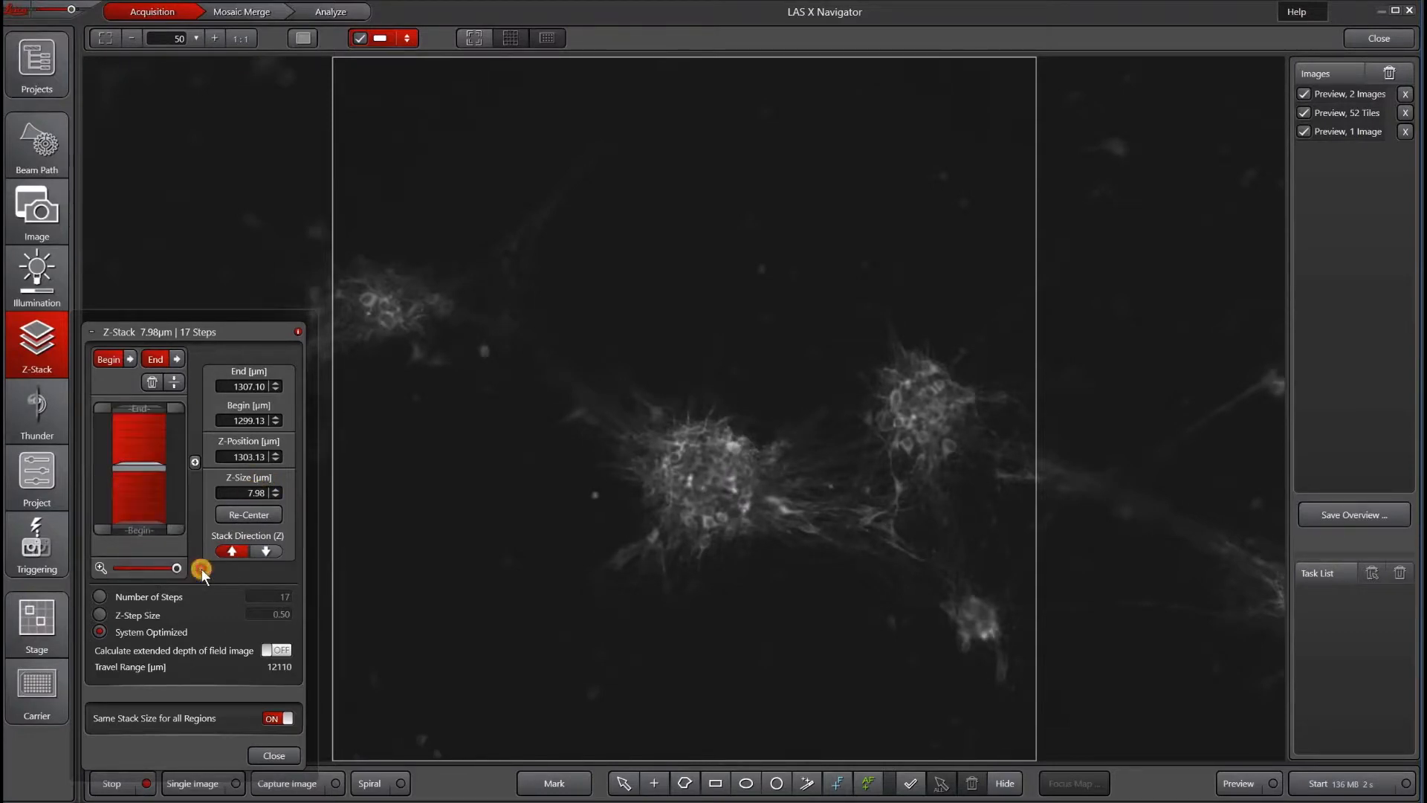
{"action": "left_click_drag", "start_coordinate": [150, 466], "coordinate": [154, 577]}
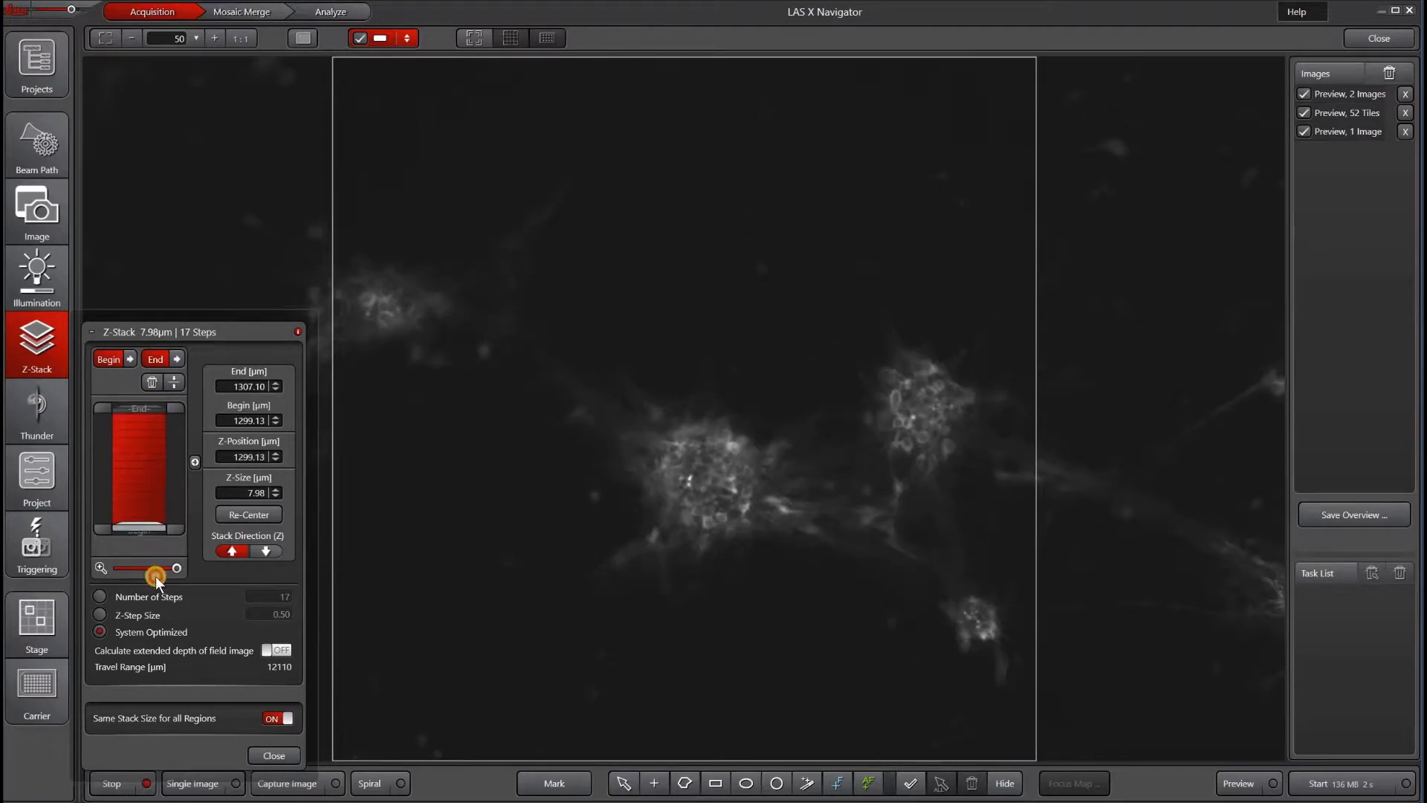
{"action": "left_click", "coordinate": [174, 487]}
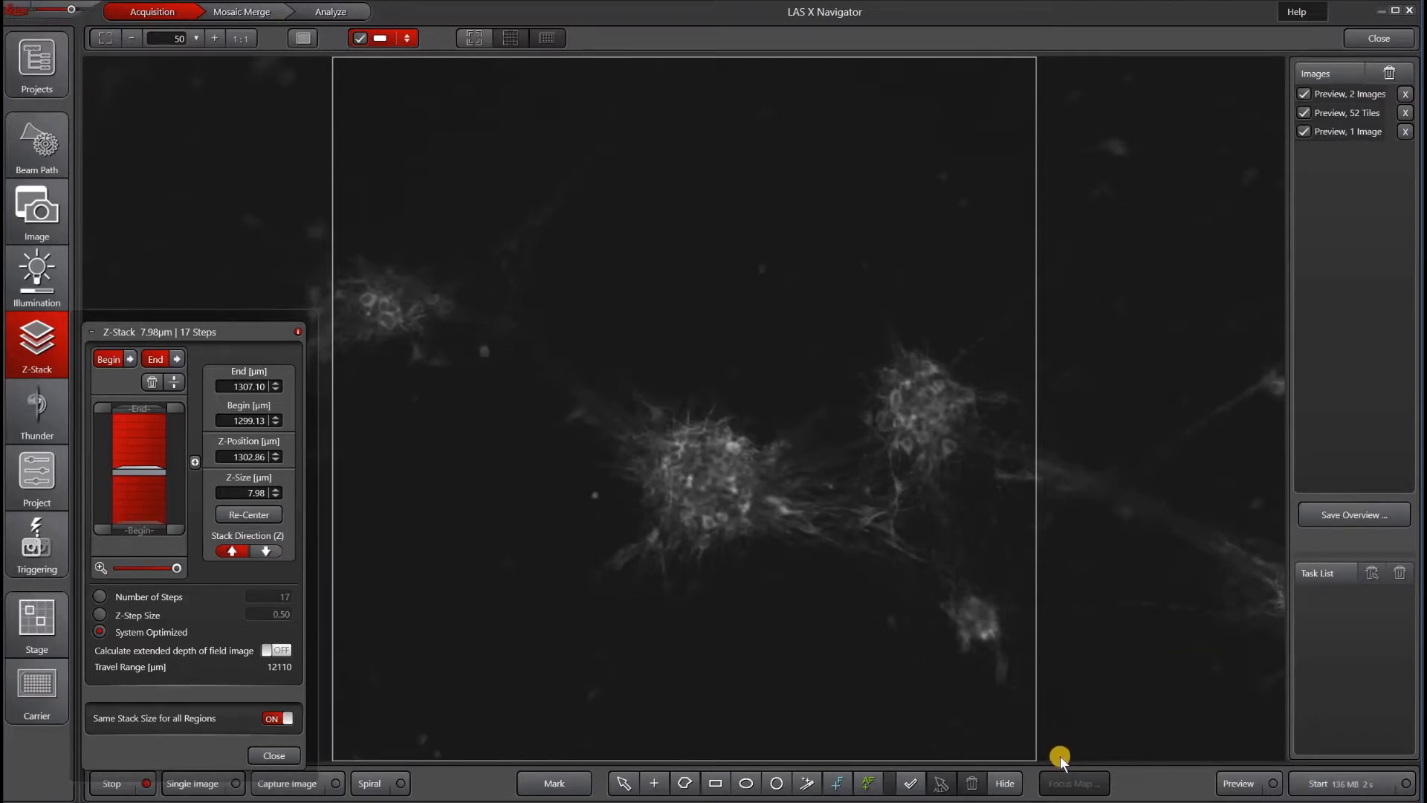
{"action": "left_click", "coordinate": [1307, 790]}
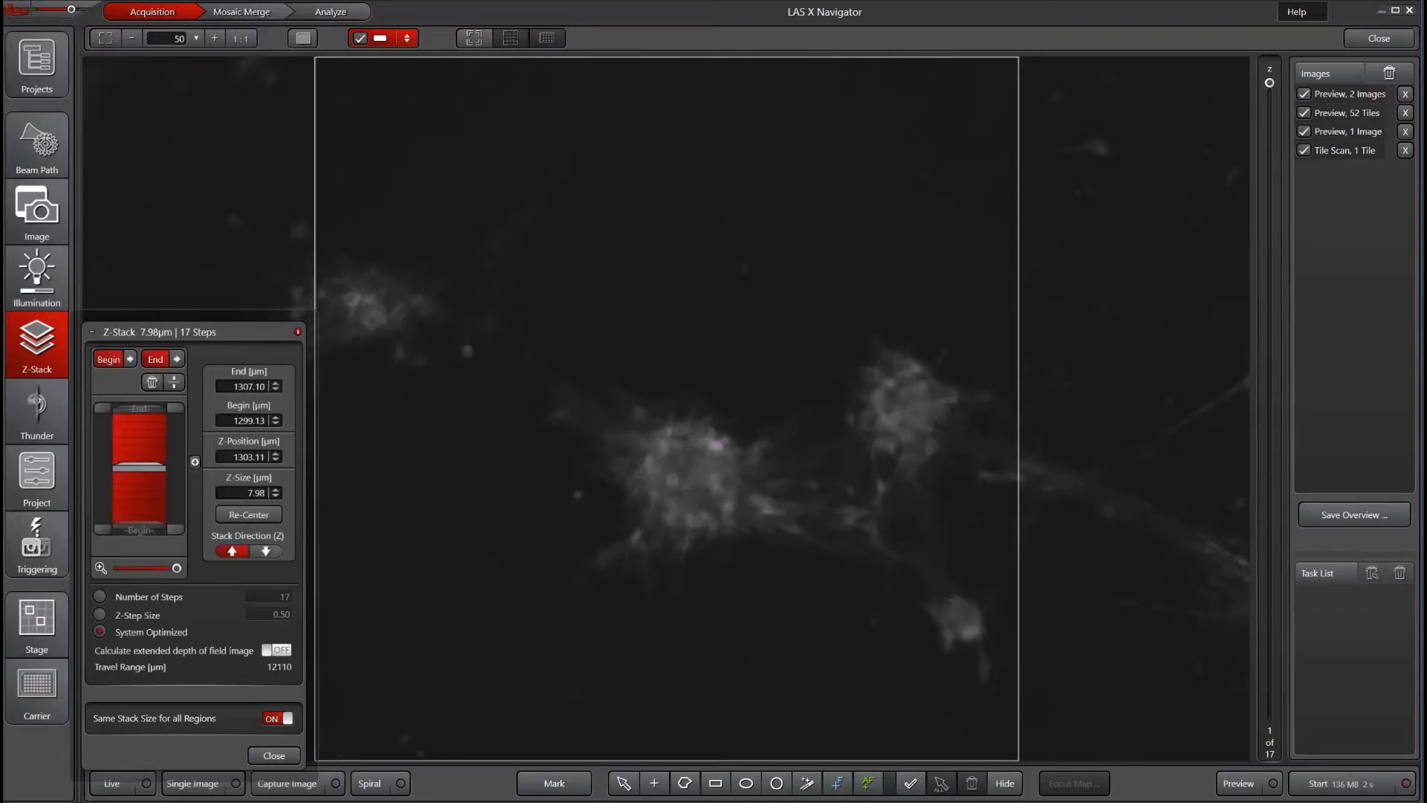
Step: Open the Image 1 stack in Mosaic Merge and look through its z slices
{"action": "left_click", "coordinate": [246, 12]}
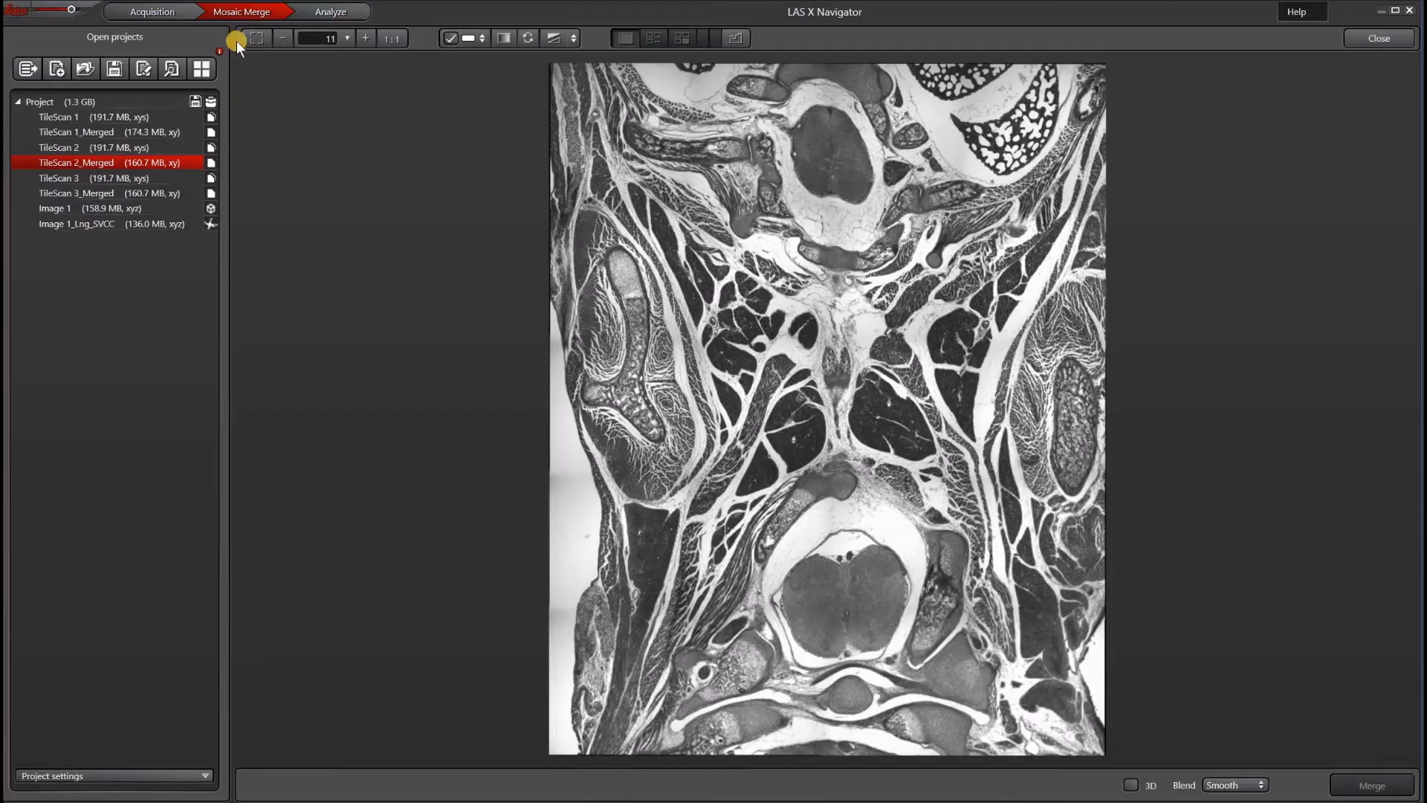
{"action": "left_click", "coordinate": [87, 223]}
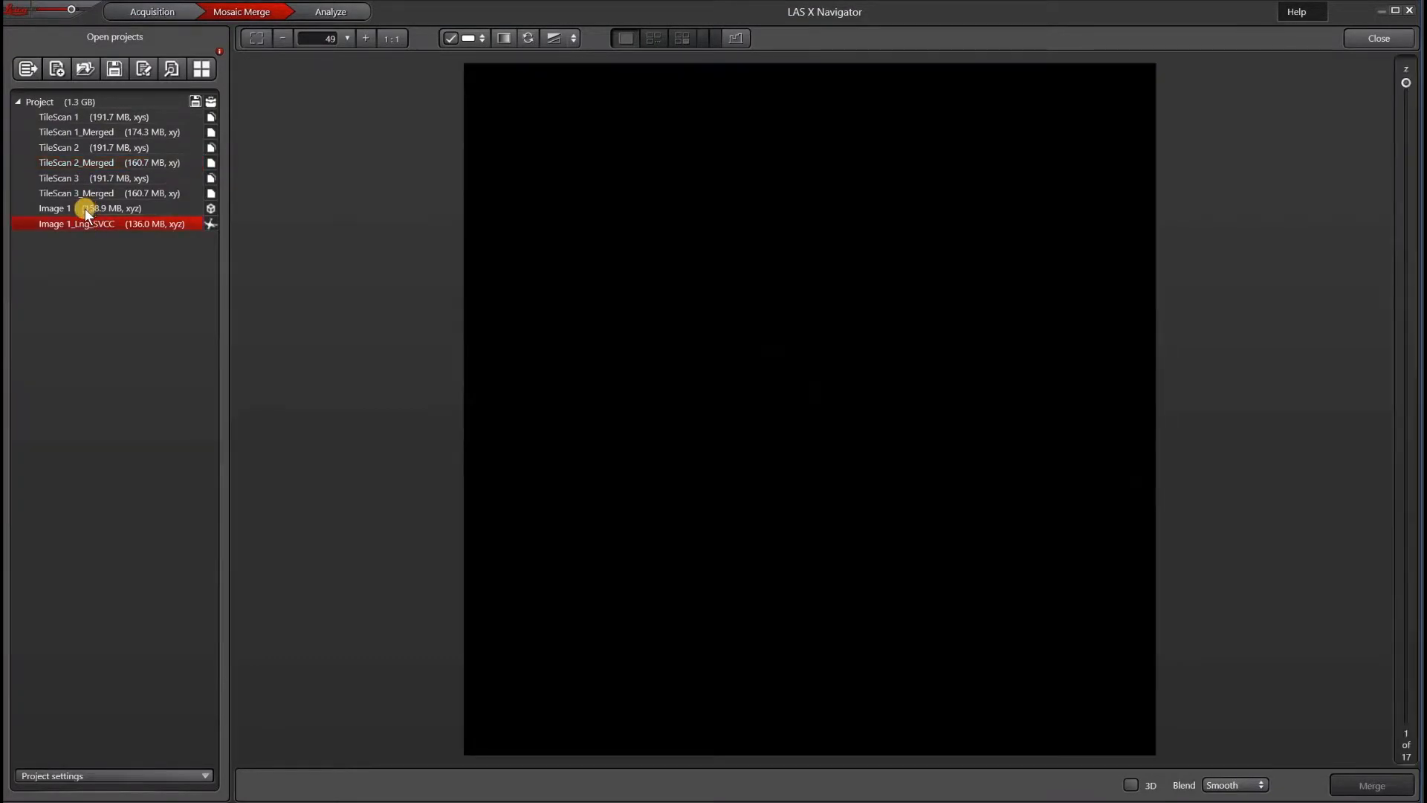
{"action": "left_click", "coordinate": [85, 208]}
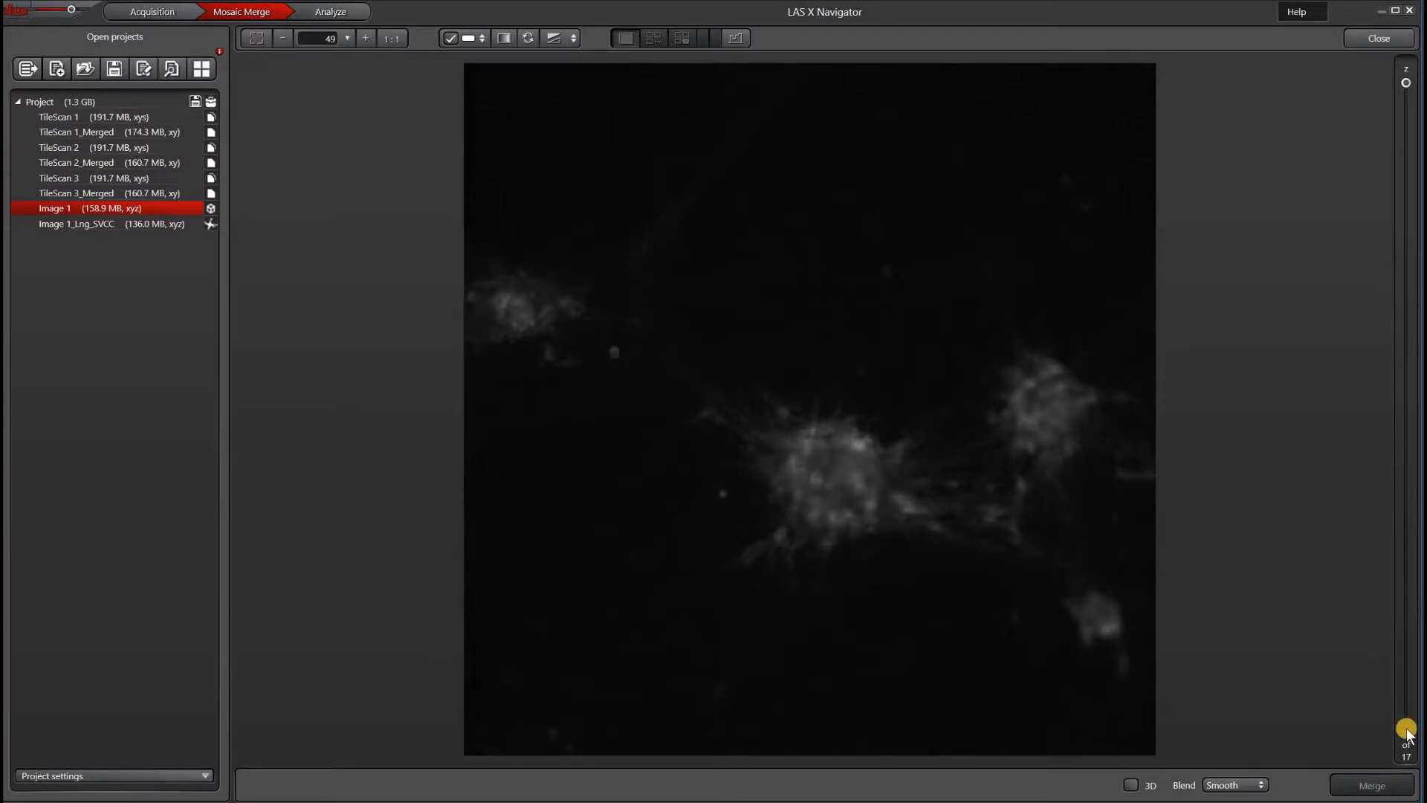
{"action": "left_click_drag", "start_coordinate": [1407, 80], "coordinate": [1406, 361]}
{"action": "left_click_drag", "start_coordinate": [1391, 578], "coordinate": [1393, 90]}
Step: Return to Acquisition and mark three single-image positions on separate cell clusters in the overview
{"action": "left_click", "coordinate": [156, 12]}
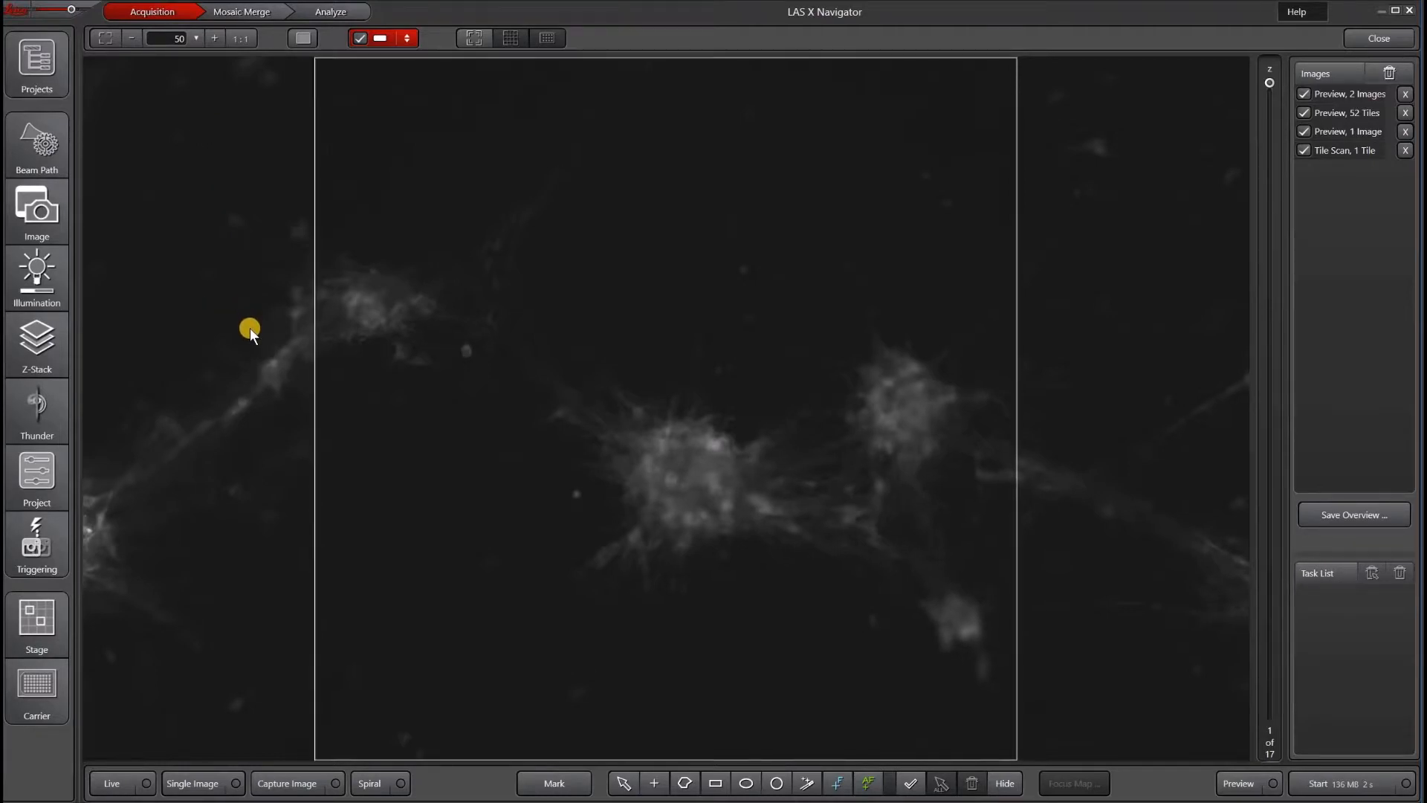
{"action": "scroll", "coordinate": [250, 328], "scroll_direction": "down", "scroll_amount": 10}
{"action": "left_click_drag", "start_coordinate": [564, 446], "coordinate": [699, 421]}
{"action": "scroll", "coordinate": [617, 447], "scroll_direction": "down", "scroll_amount": 2}
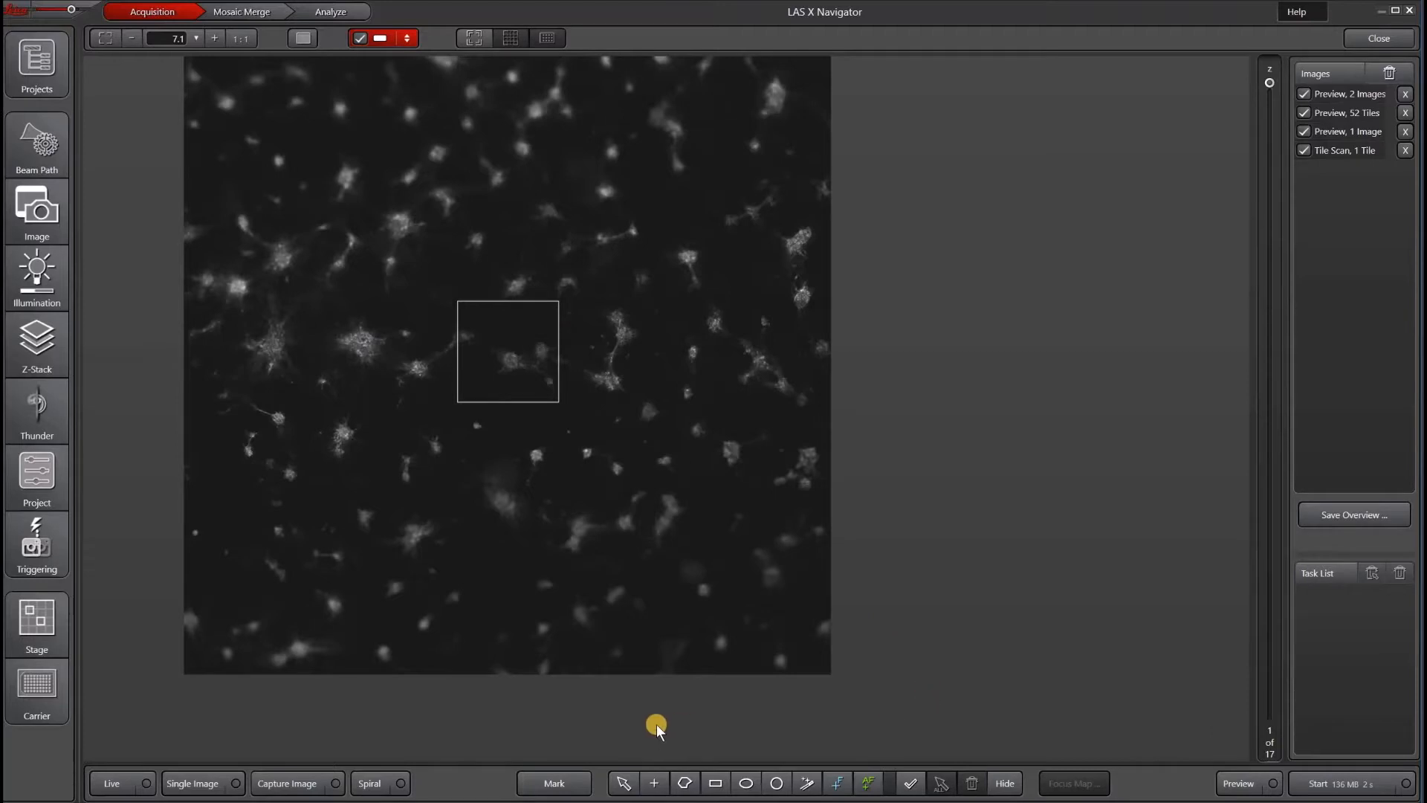
{"action": "left_click", "coordinate": [654, 783]}
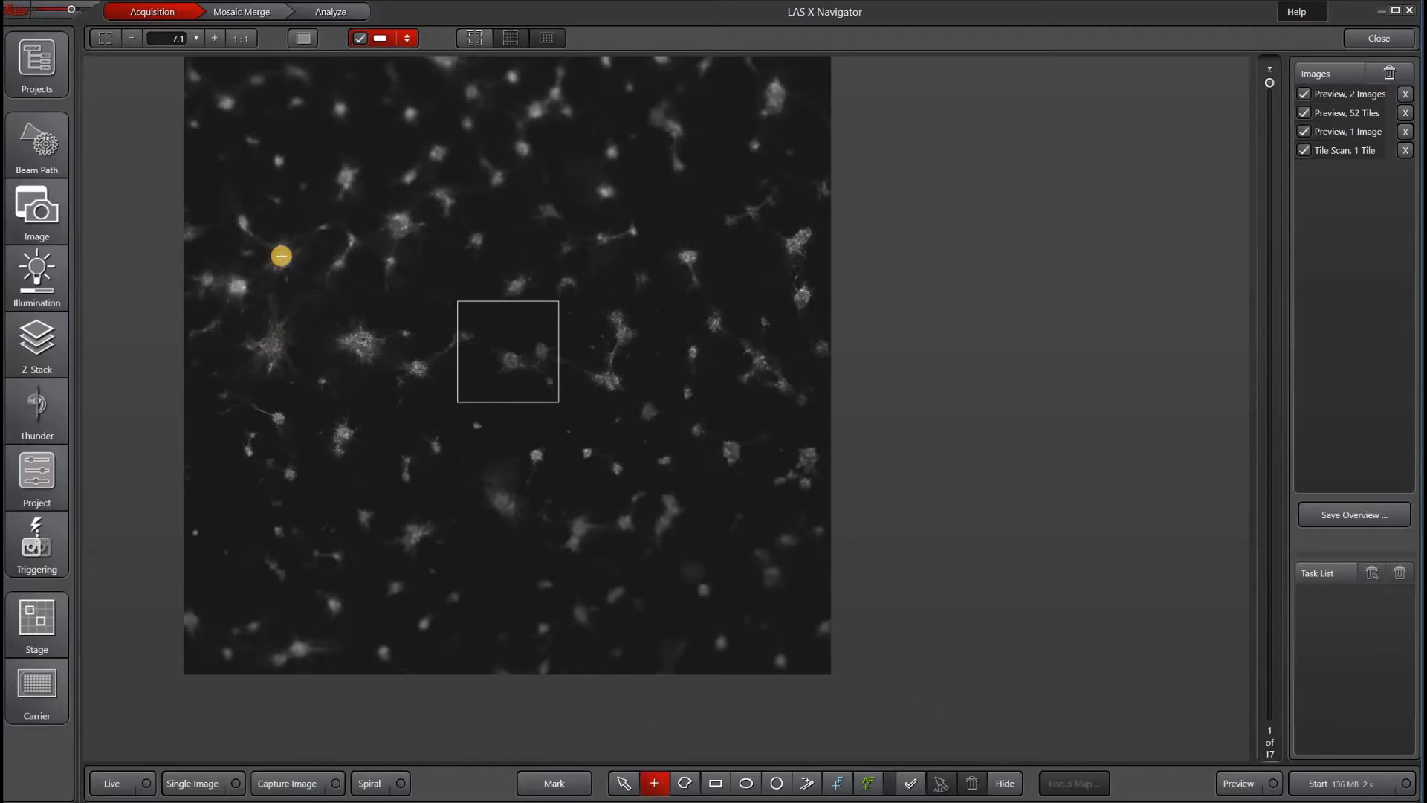
{"action": "left_click", "coordinate": [280, 255]}
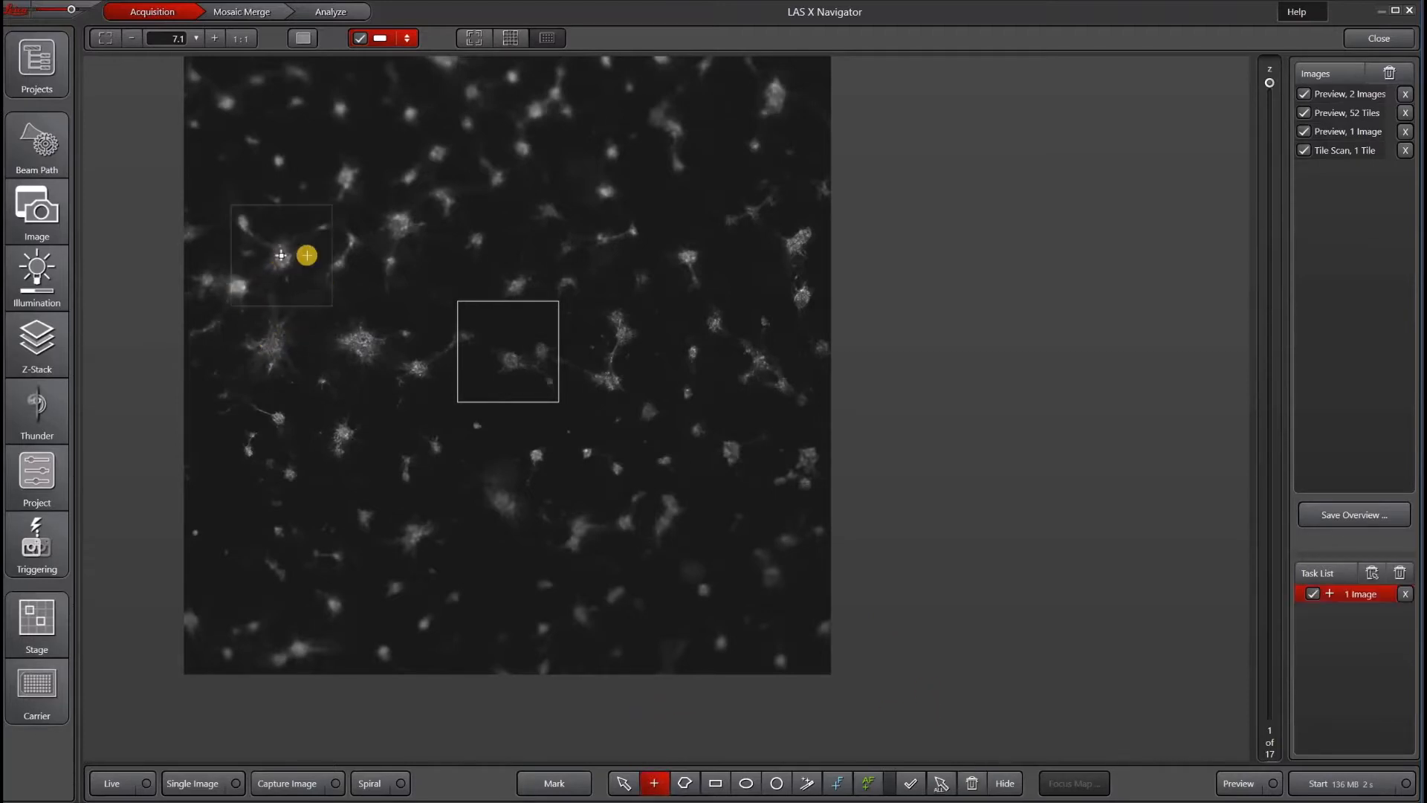
{"action": "left_click", "coordinate": [622, 334]}
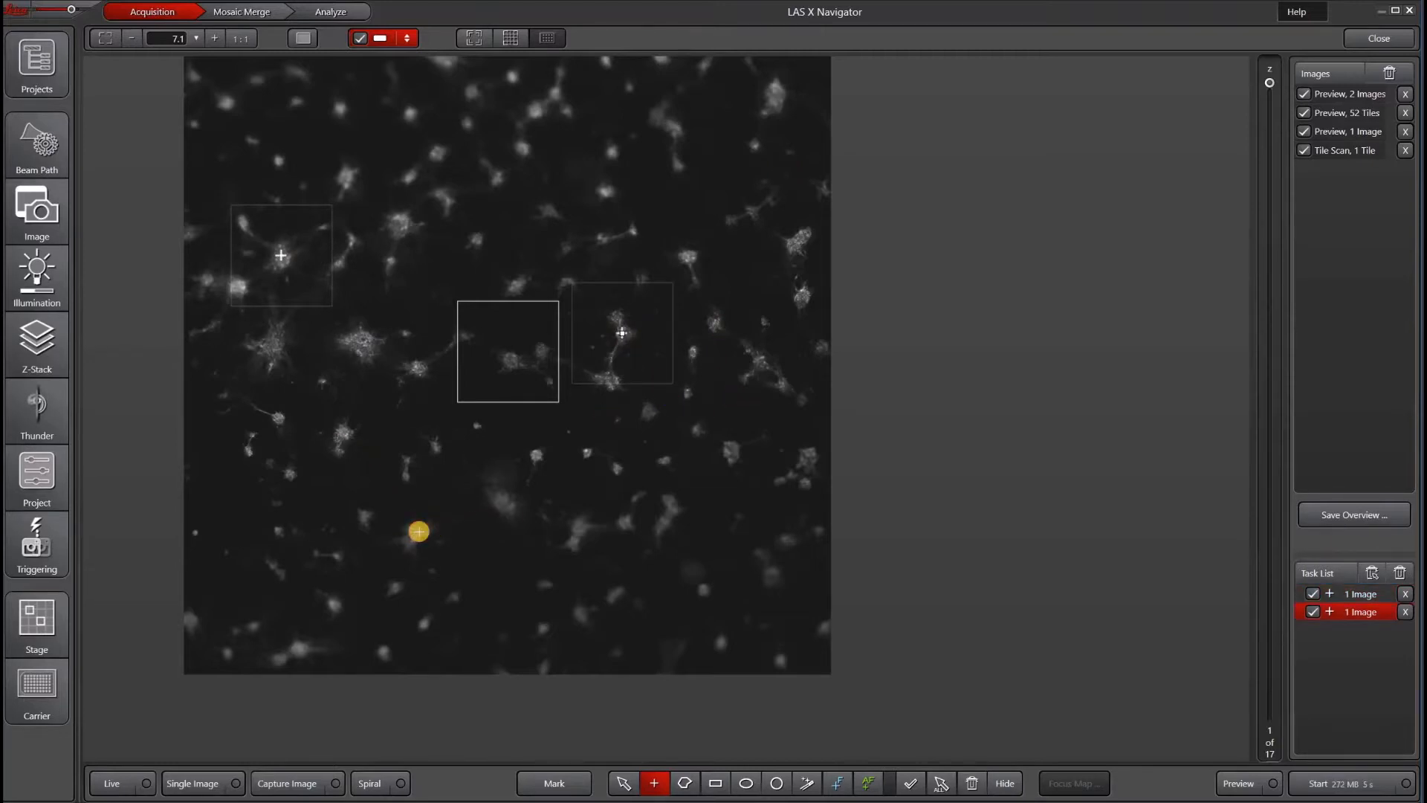
{"action": "left_click", "coordinate": [414, 533]}
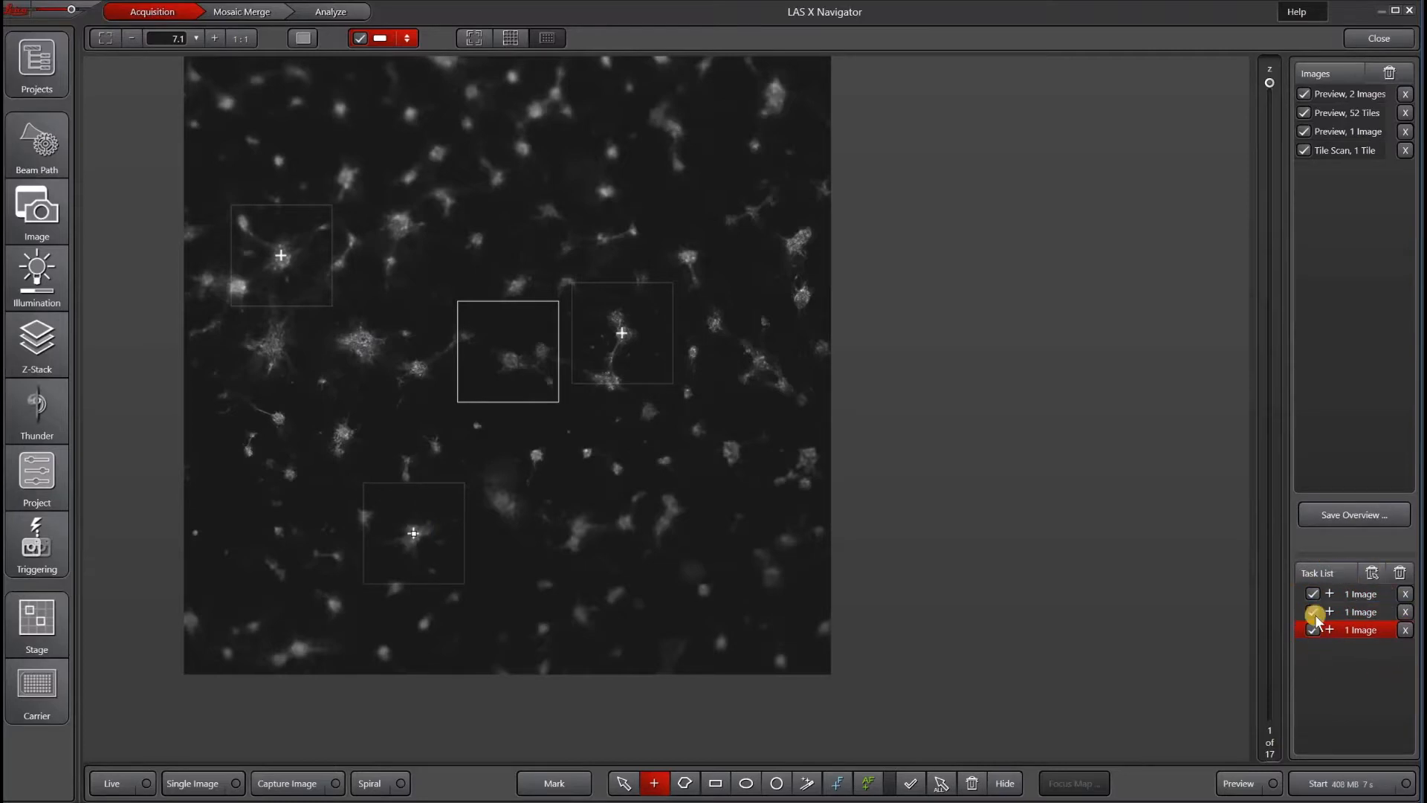
Step: Go to the first marked position, clear its Z-stack range and turn off Same Stack Size for all Regions
{"action": "left_click", "coordinate": [1353, 595]}
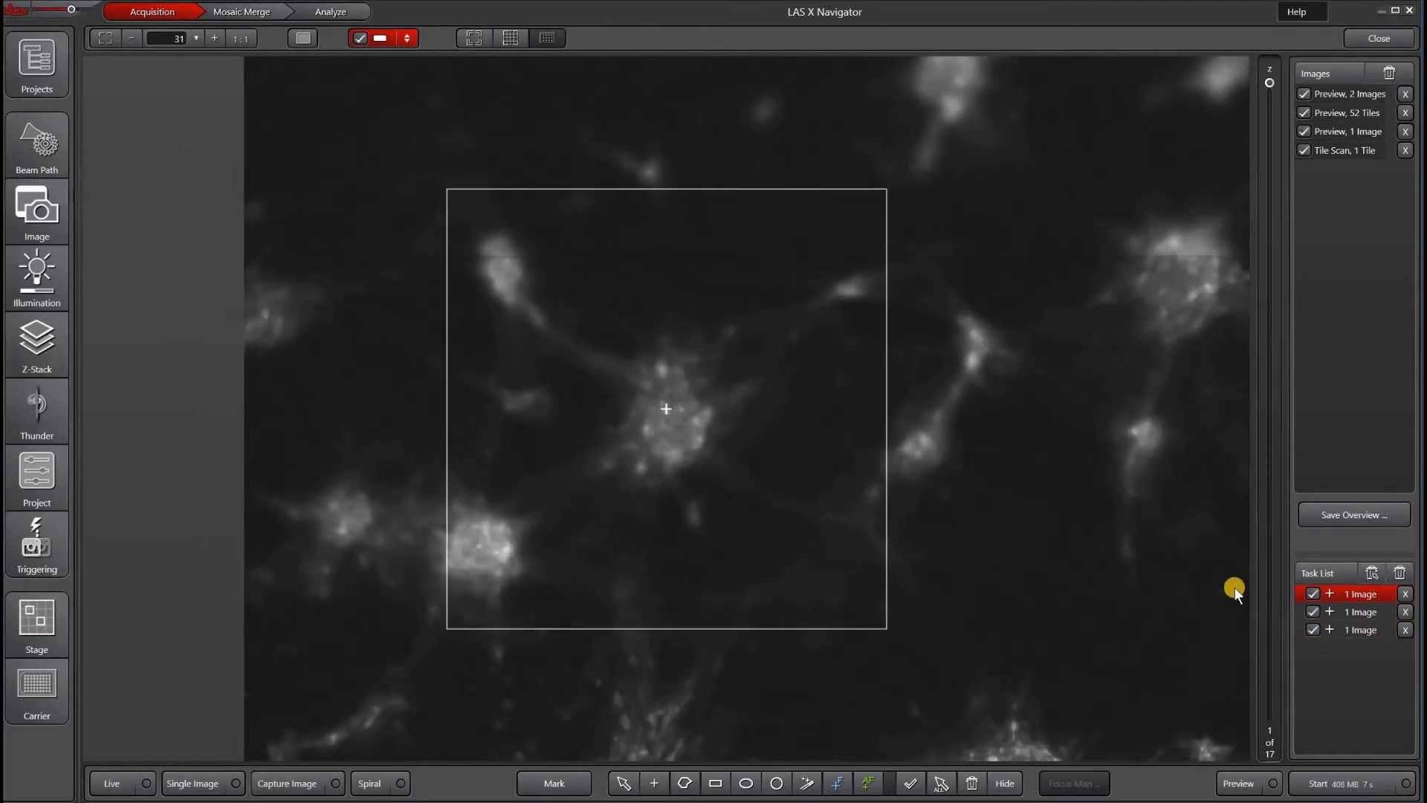
{"action": "left_click", "coordinate": [39, 349]}
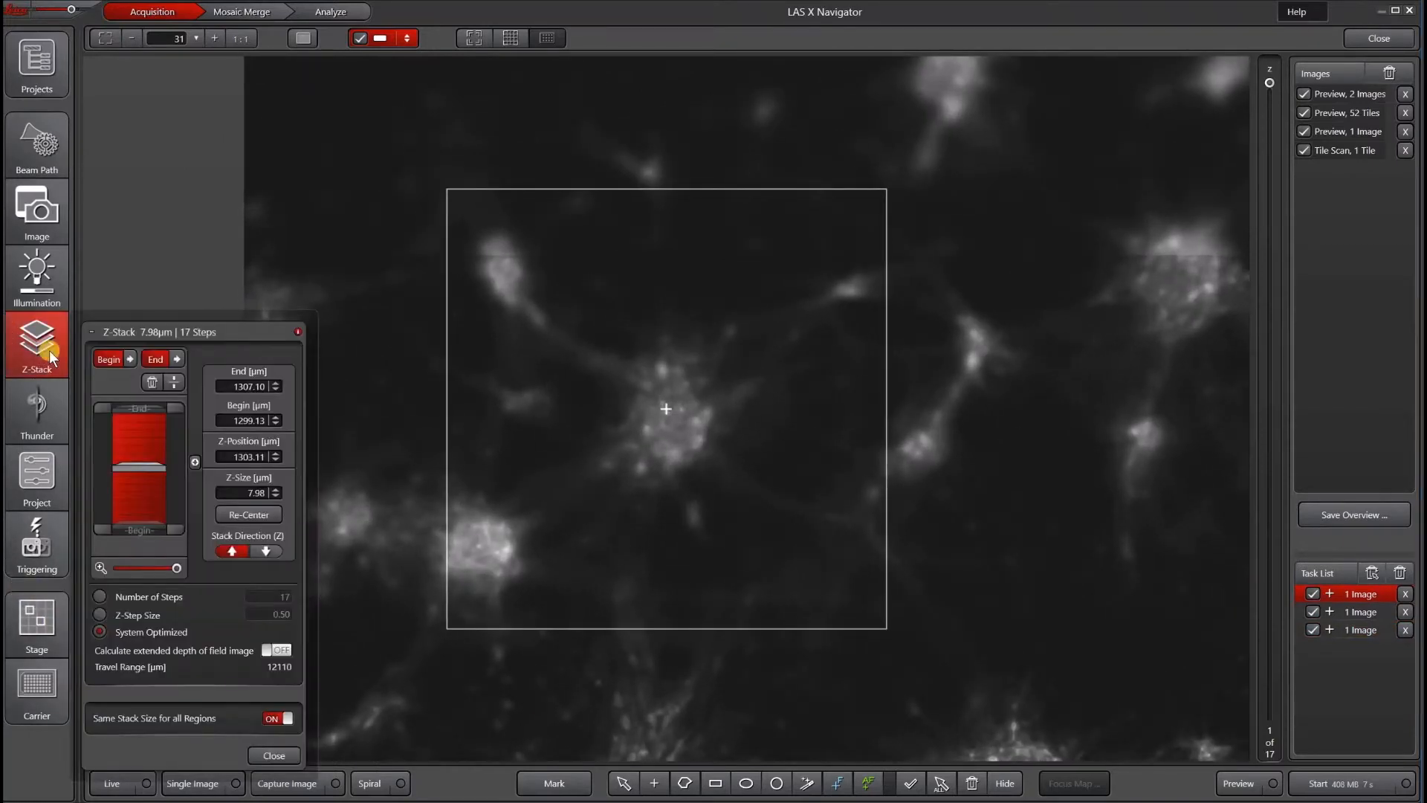
{"action": "left_click", "coordinate": [149, 380]}
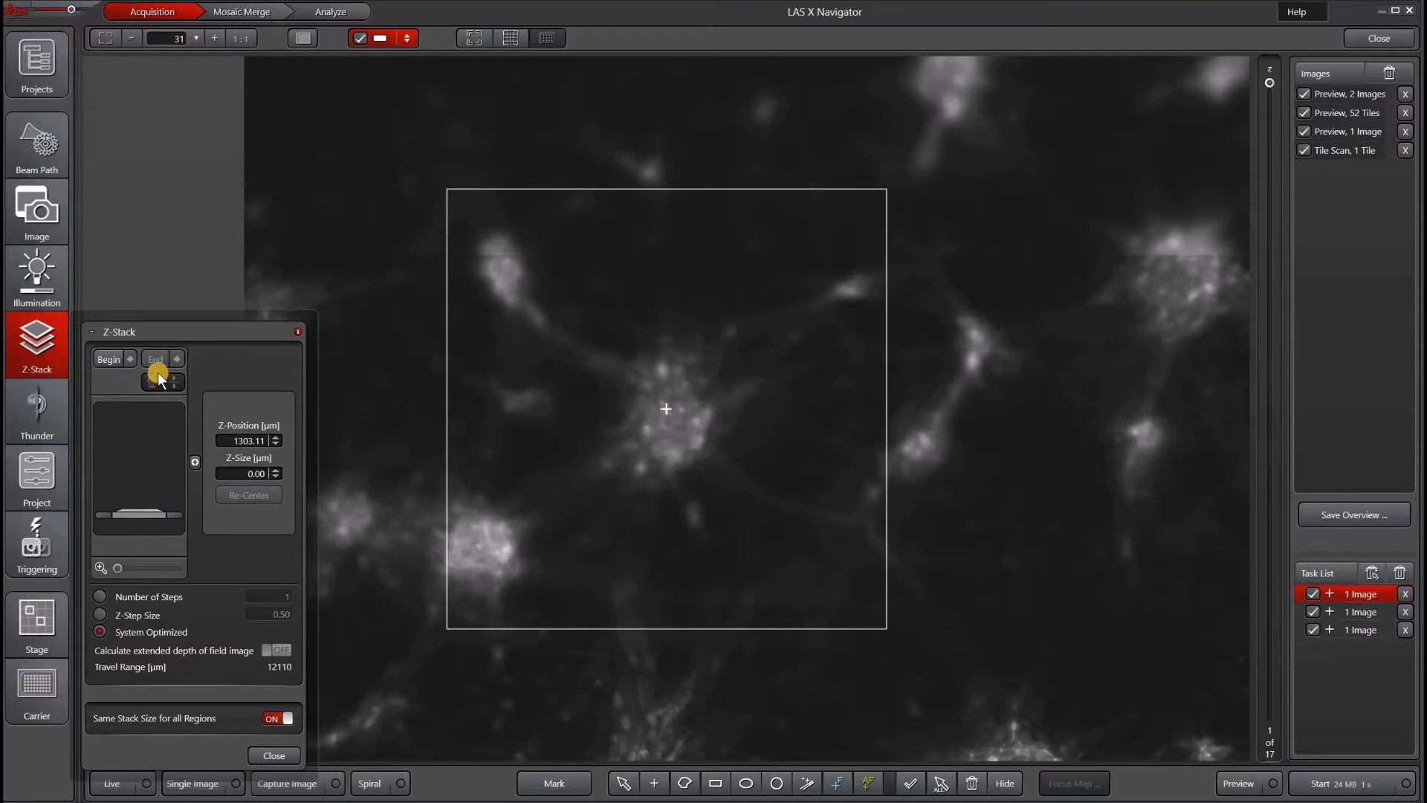
{"action": "left_click", "coordinate": [270, 719]}
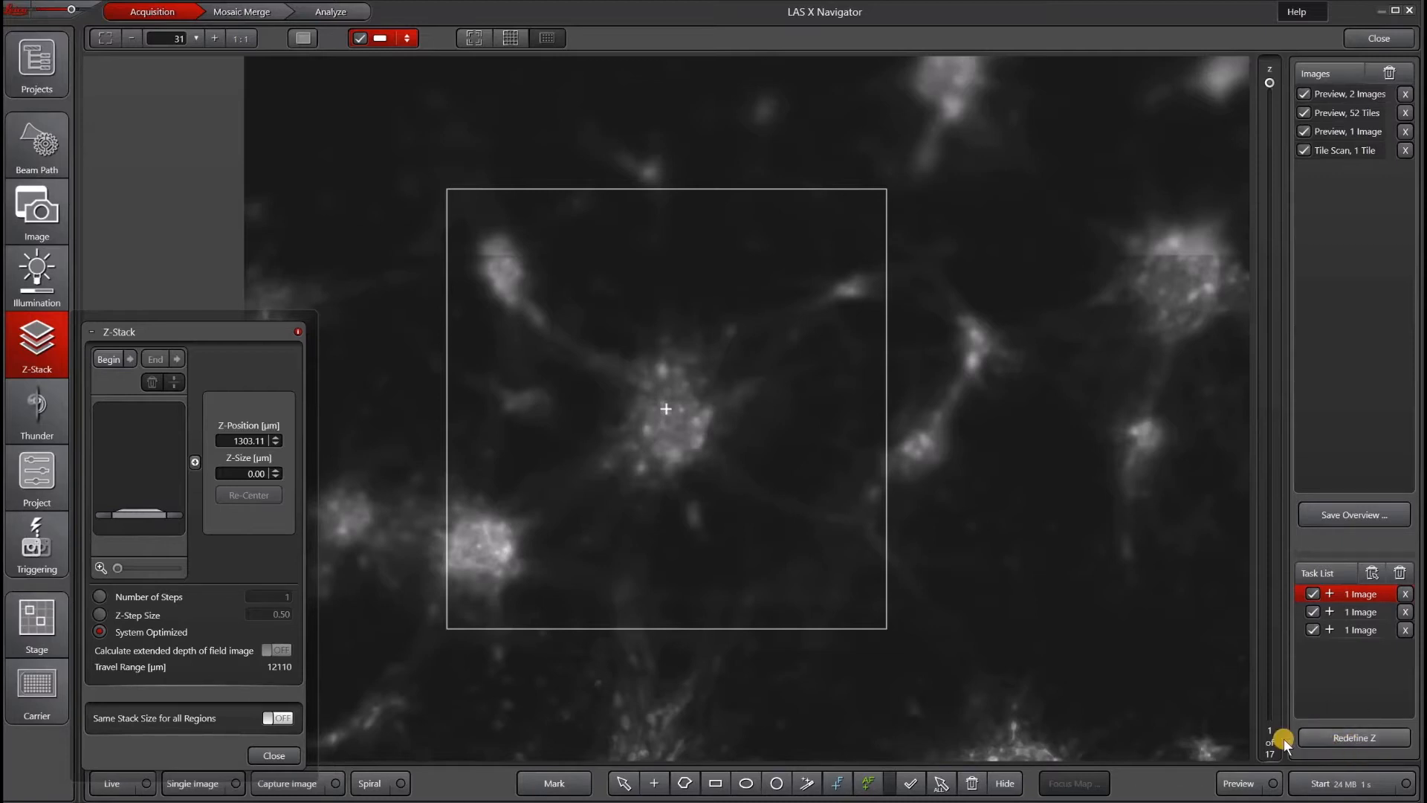
Step: In live view, set a Z-stack from 1294.13 to 1300.12 µm and redefine the stack for the first marked position
{"action": "left_click", "coordinate": [113, 785]}
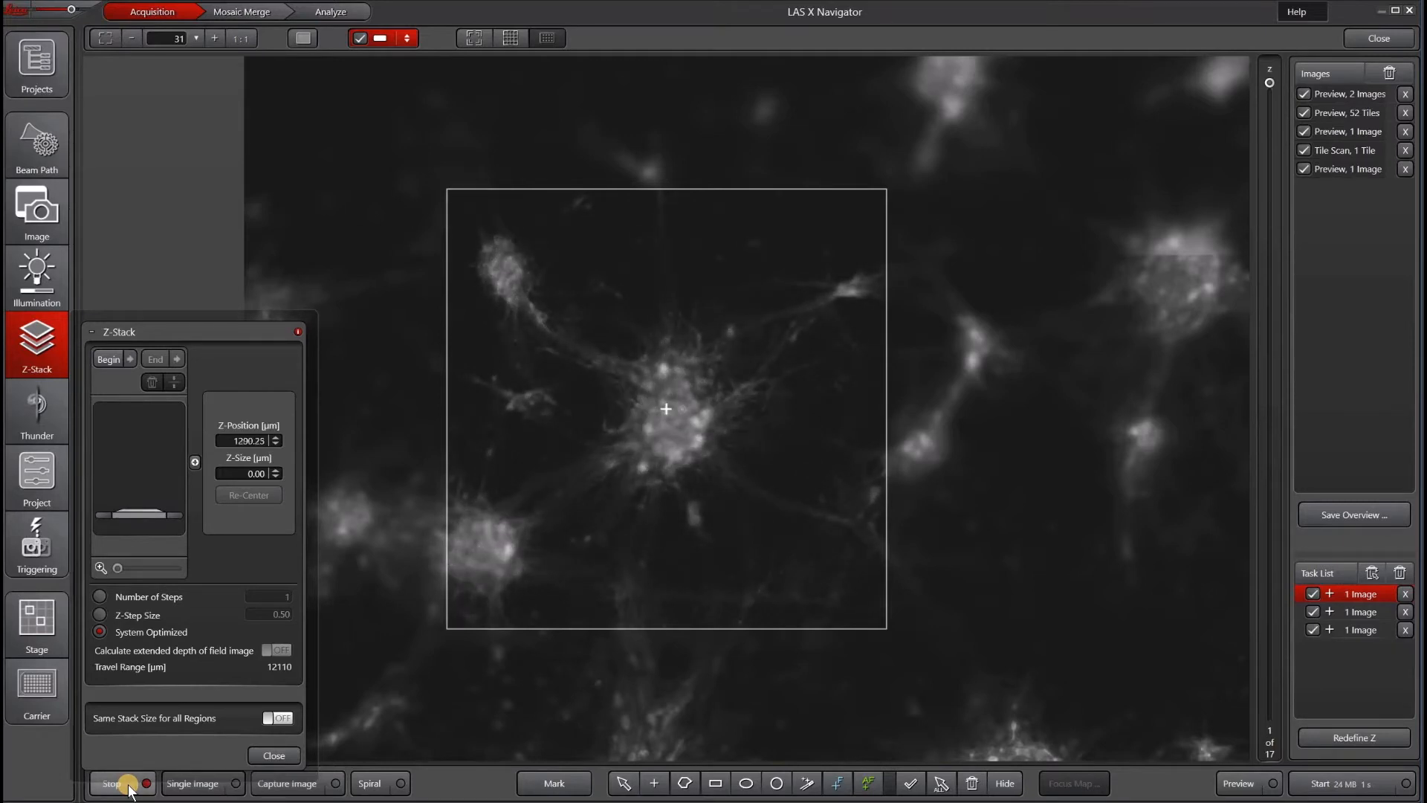
{"action": "left_click", "coordinate": [109, 358]}
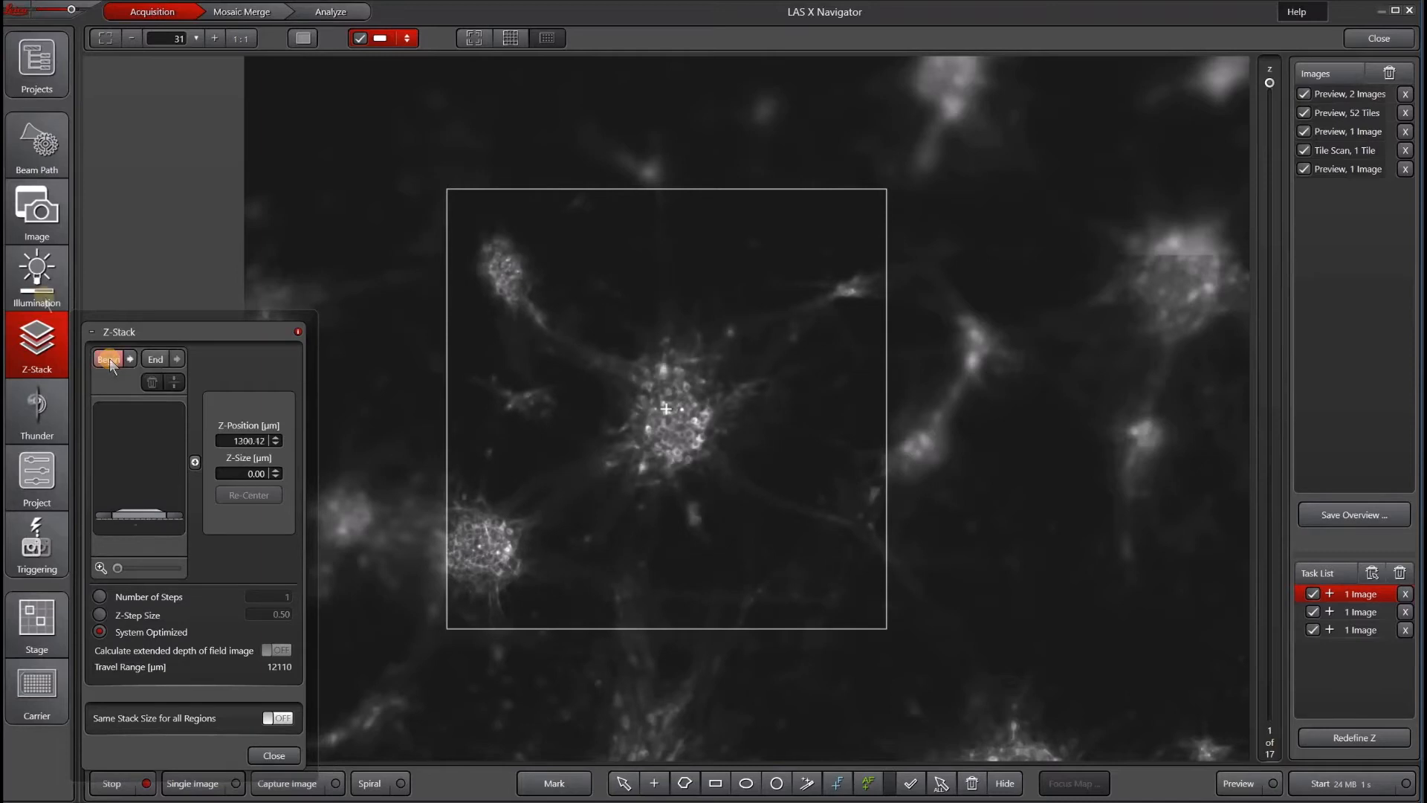
{"action": "left_click", "coordinate": [154, 359]}
{"action": "left_click", "coordinate": [227, 551]}
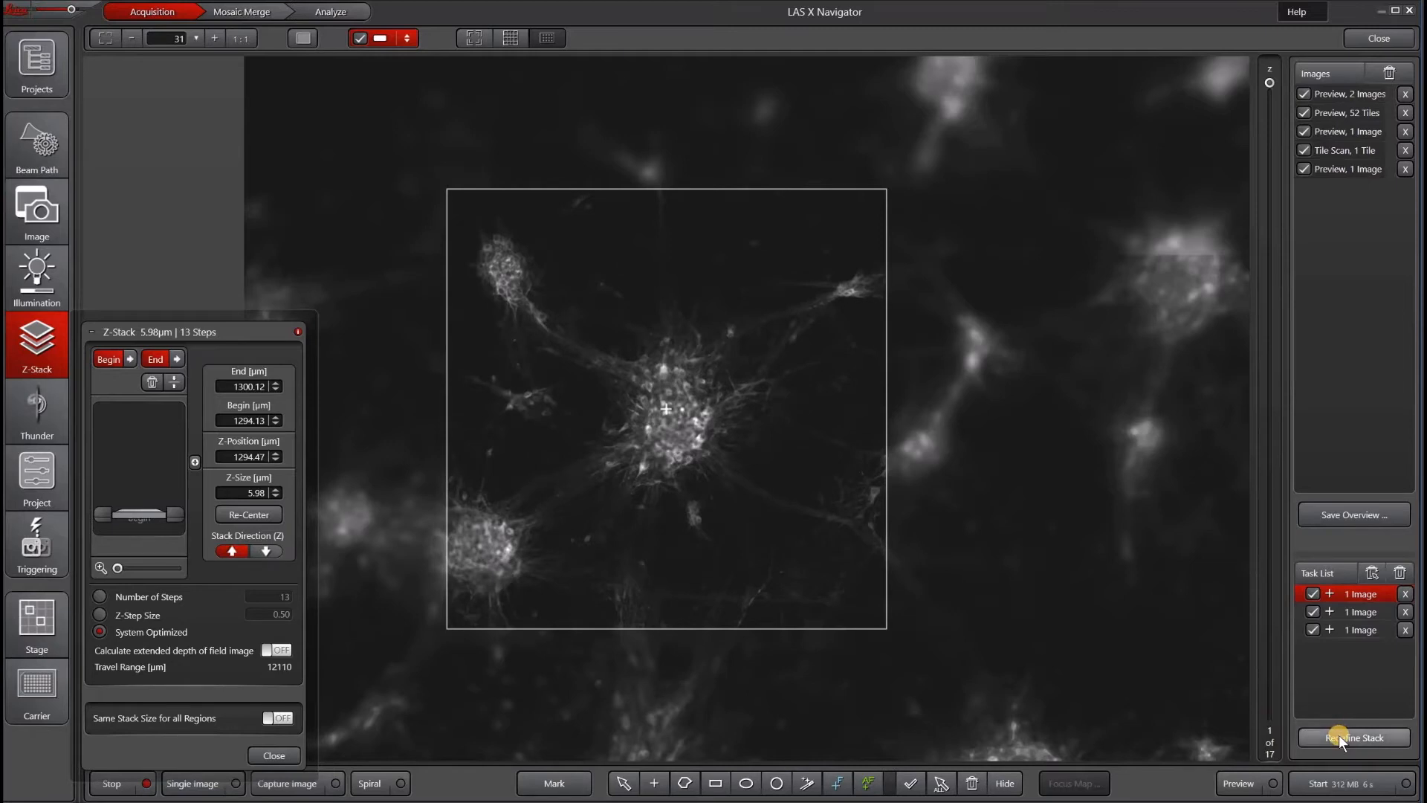
{"action": "left_click", "coordinate": [1385, 593]}
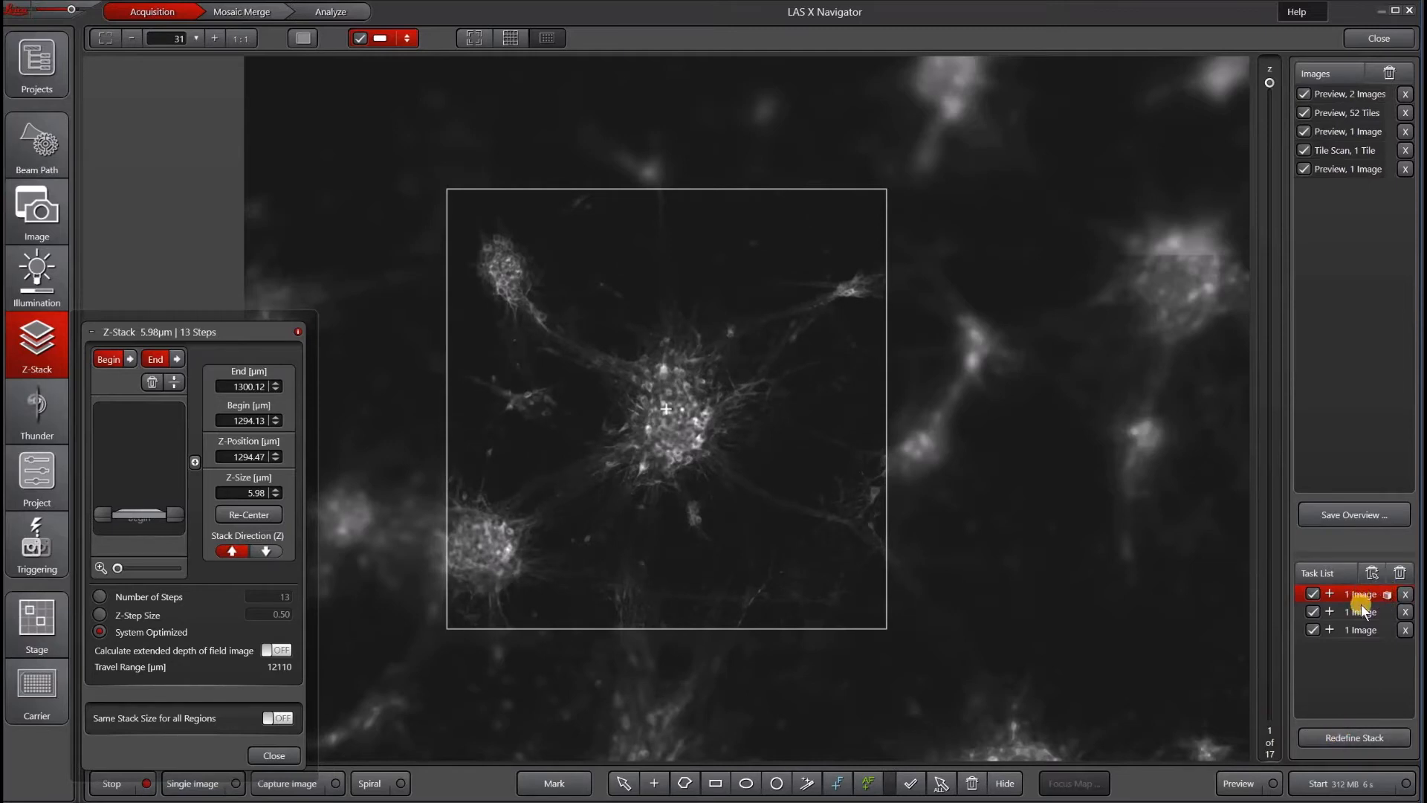
Step: Go to the second marked position, clear its Z-stack range, set a new one from 1300.11 to 1308.59 µm and redefine the stack
{"action": "left_click", "coordinate": [1362, 610]}
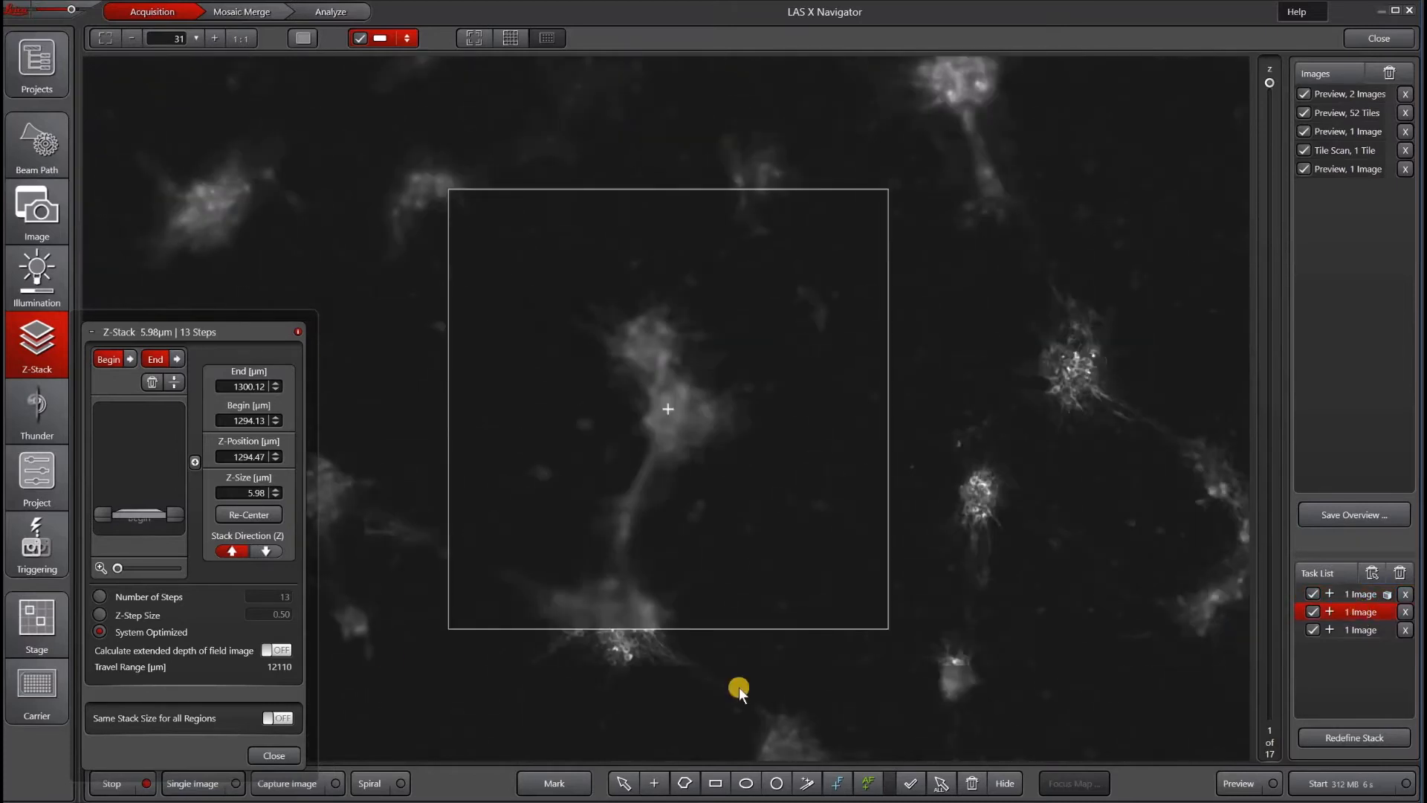
{"action": "left_click", "coordinate": [153, 384]}
{"action": "left_click", "coordinate": [118, 363]}
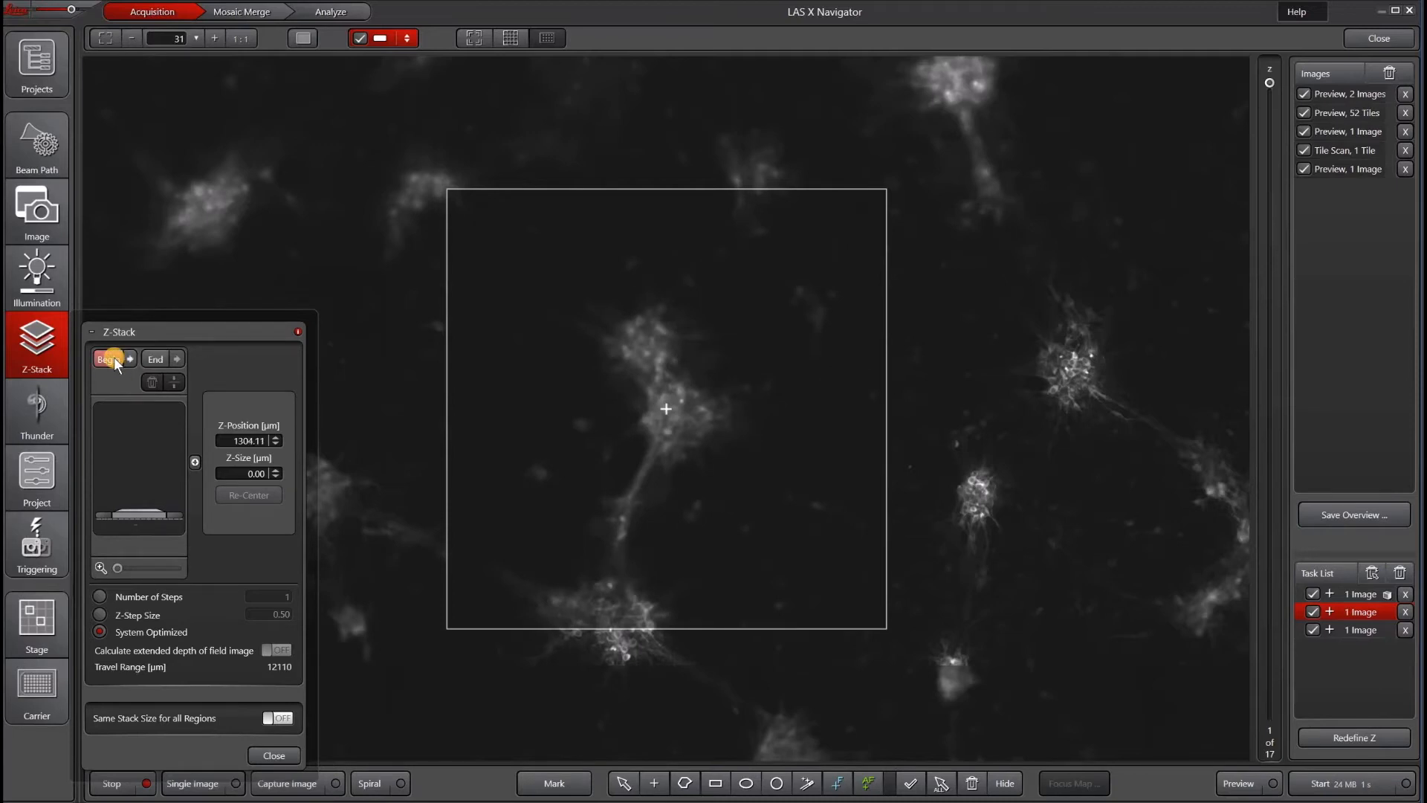
{"action": "left_click", "coordinate": [156, 361]}
{"action": "left_click", "coordinate": [223, 549]}
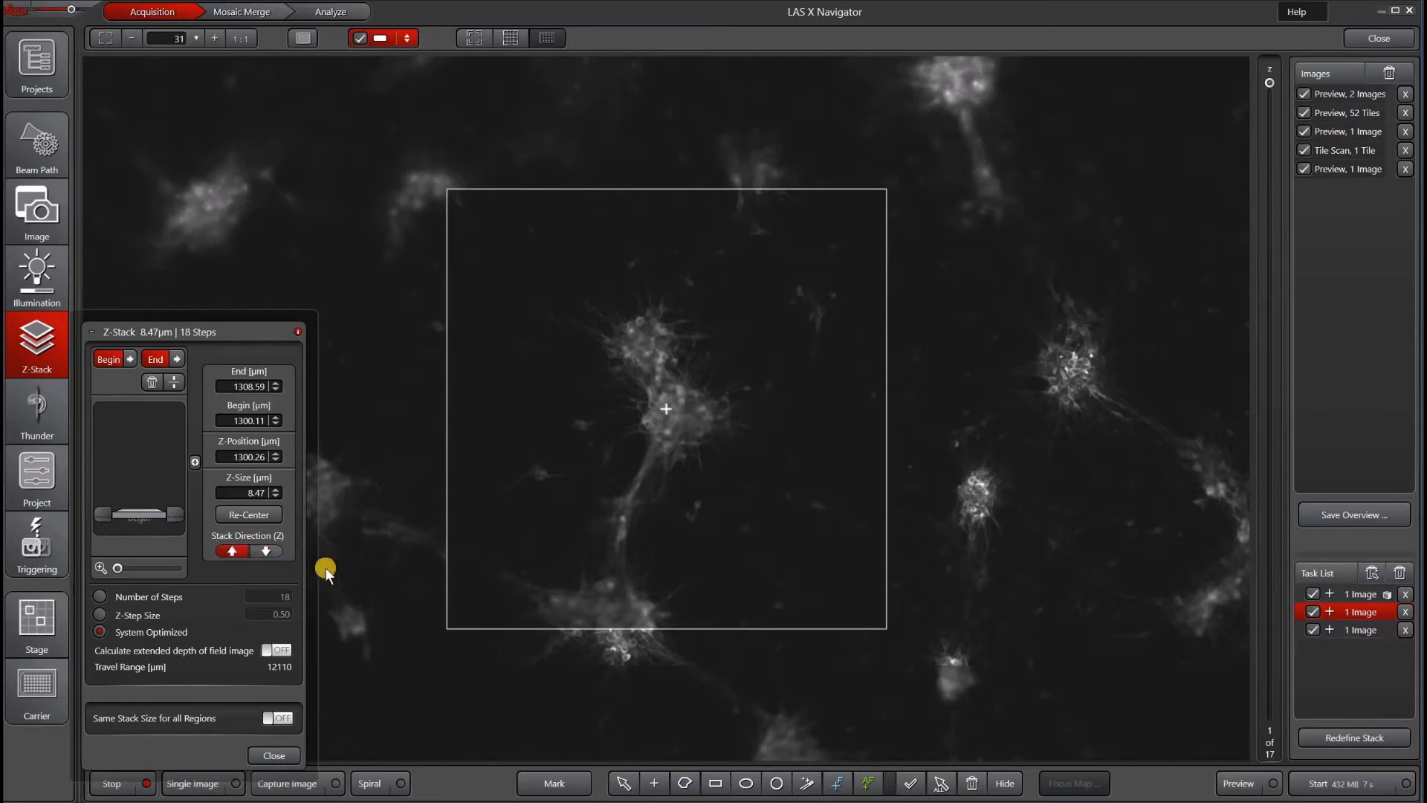
{"action": "left_click", "coordinate": [1345, 736]}
Step: Go to the third marked position, clear its Z-stack range, set a new one from 1313.95 to 1317.94 µm and redefine the stack
{"action": "left_click", "coordinate": [1350, 632]}
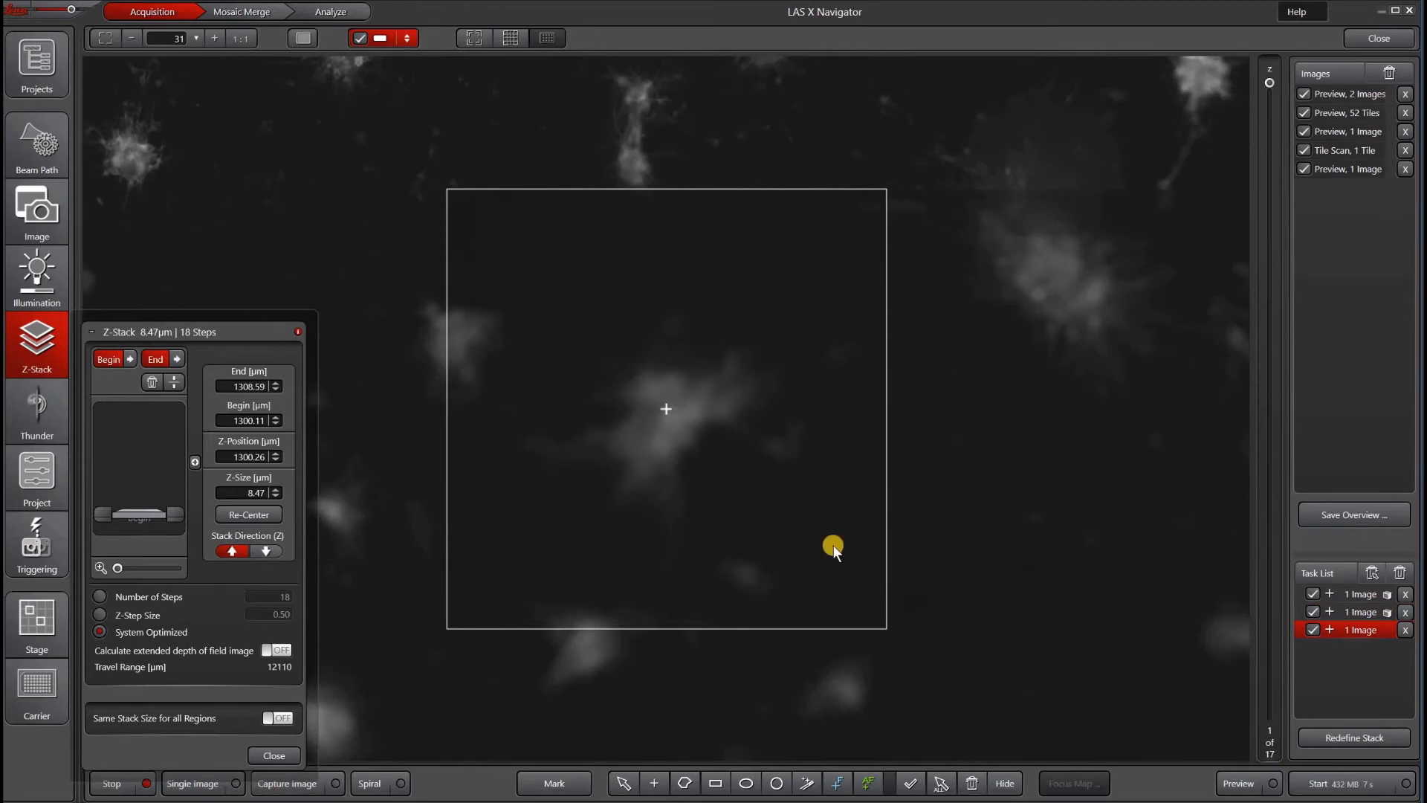
{"action": "left_click", "coordinate": [150, 385]}
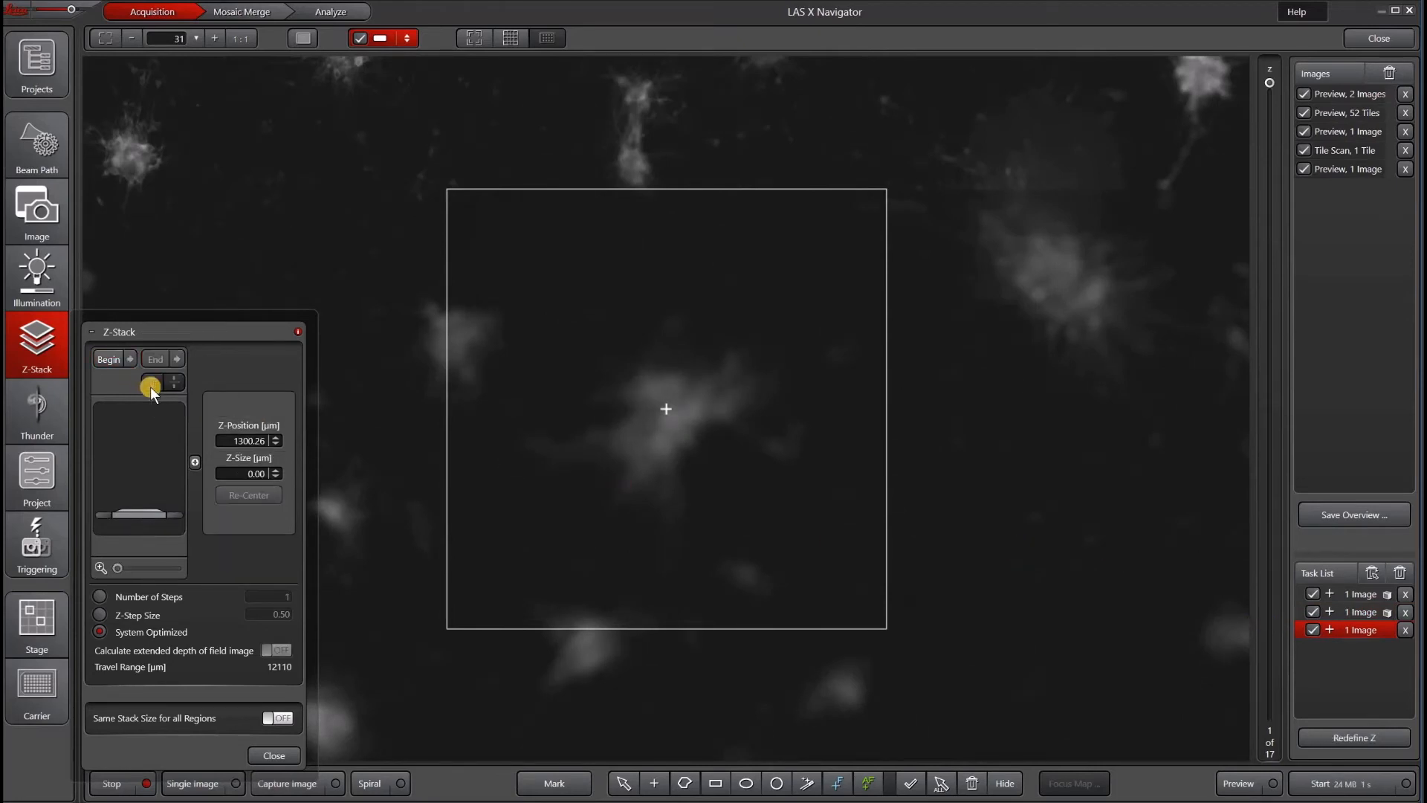
{"action": "left_click", "coordinate": [116, 357]}
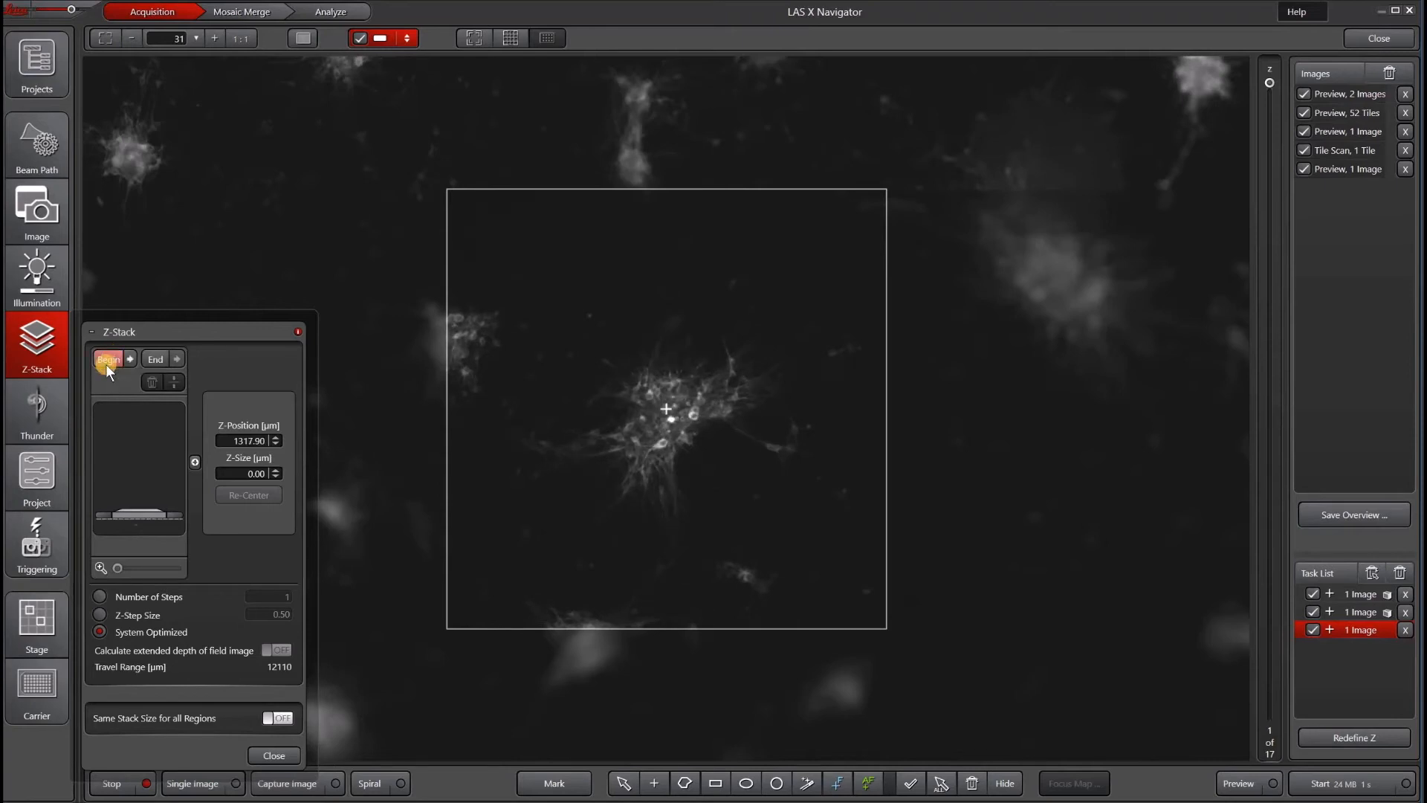
{"action": "left_click", "coordinate": [158, 361]}
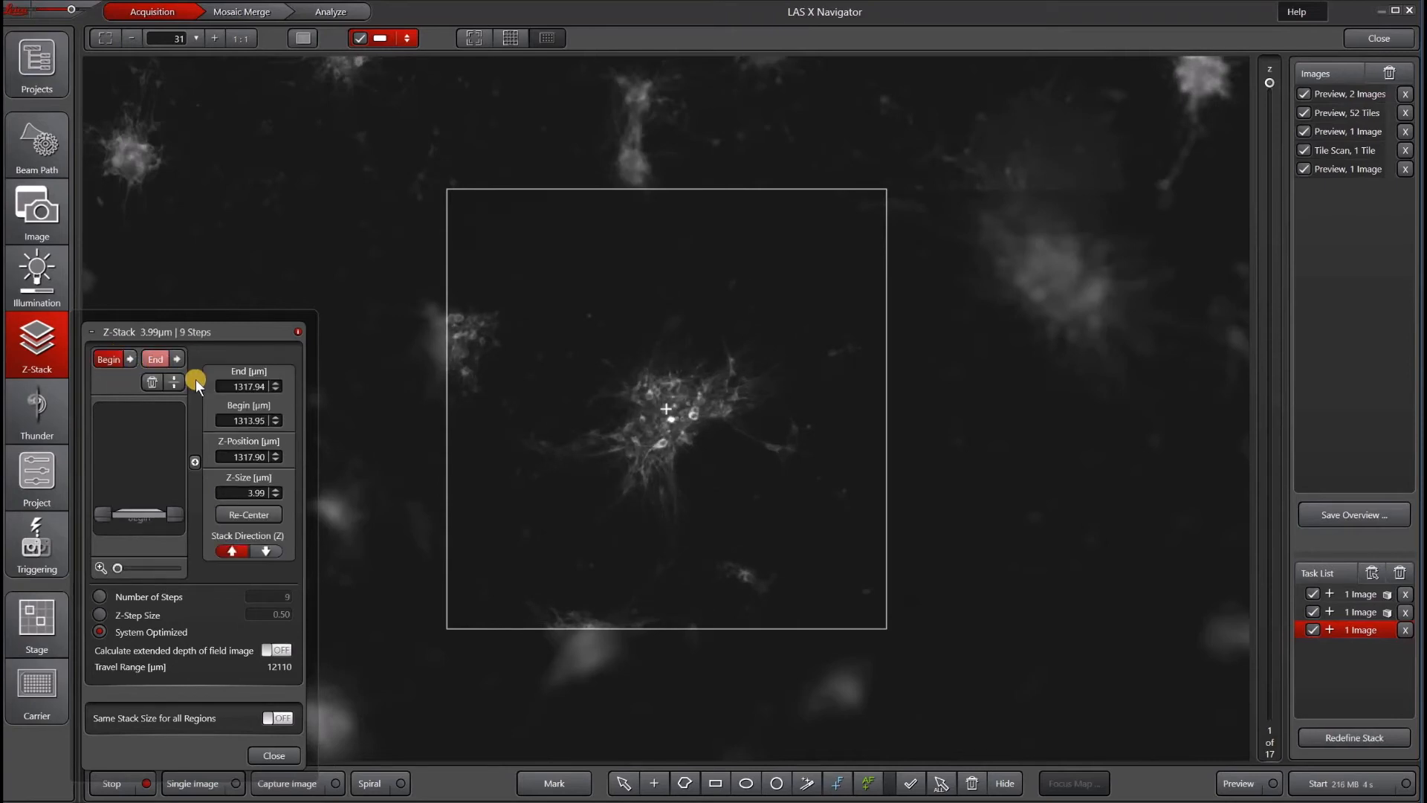
{"action": "left_click", "coordinate": [1389, 736]}
Step: Return to the first marked position and start the acquisition of all three position stacks
{"action": "left_click", "coordinate": [1366, 594]}
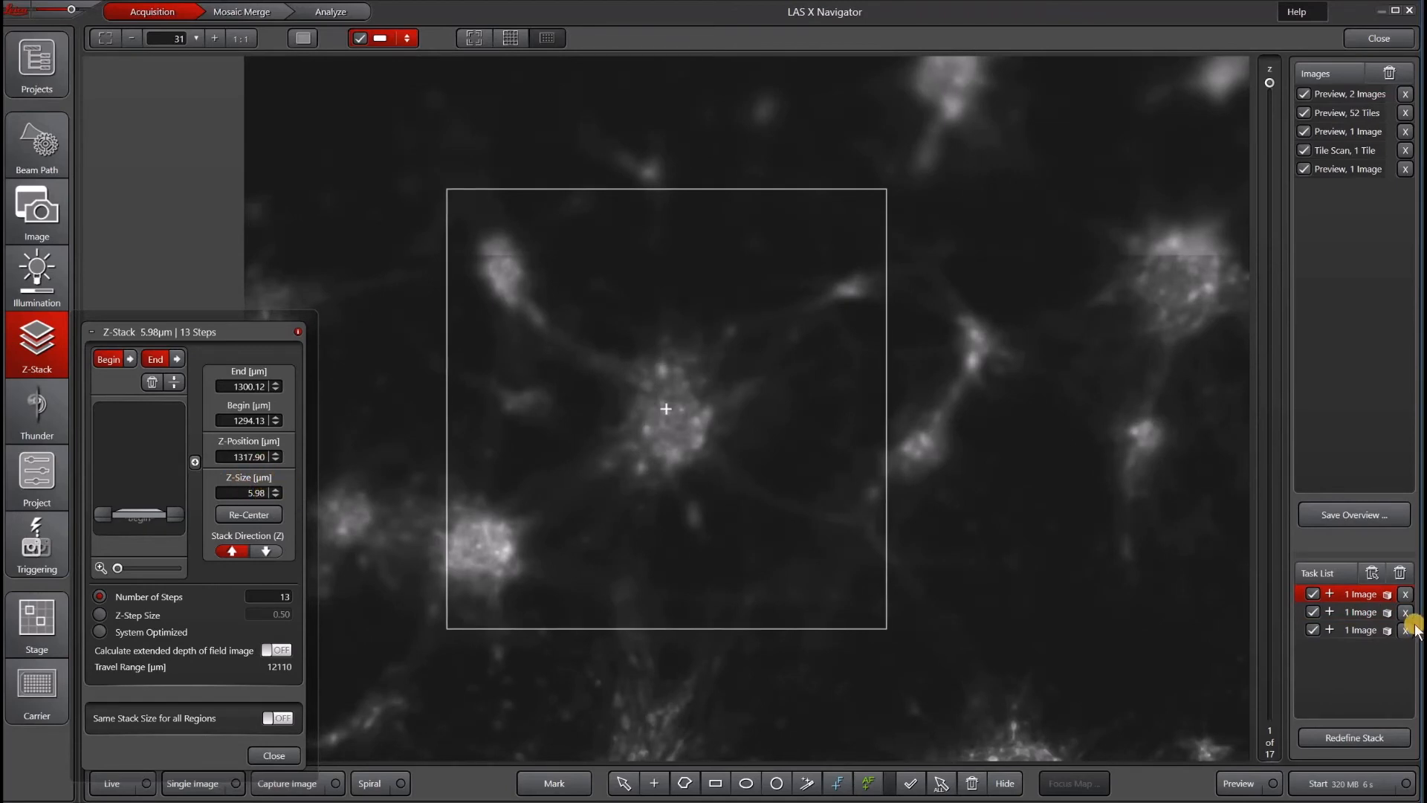
{"action": "left_click", "coordinate": [1344, 786]}
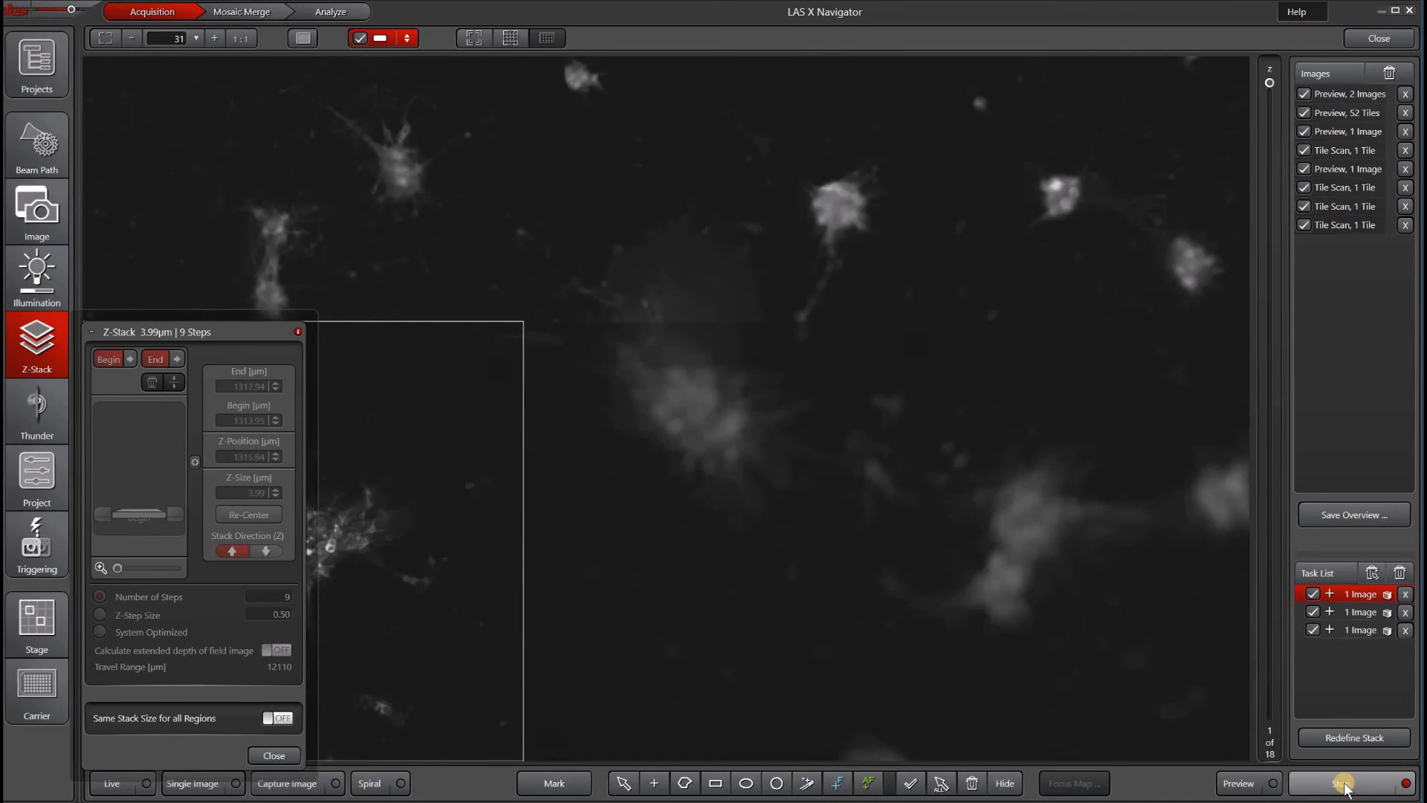
Step: Expand TileScan 4 in Mosaic Merge and look through the z slices of the Position 1, Position 2 and Position 3 stacks
{"action": "left_click", "coordinate": [31, 239]}
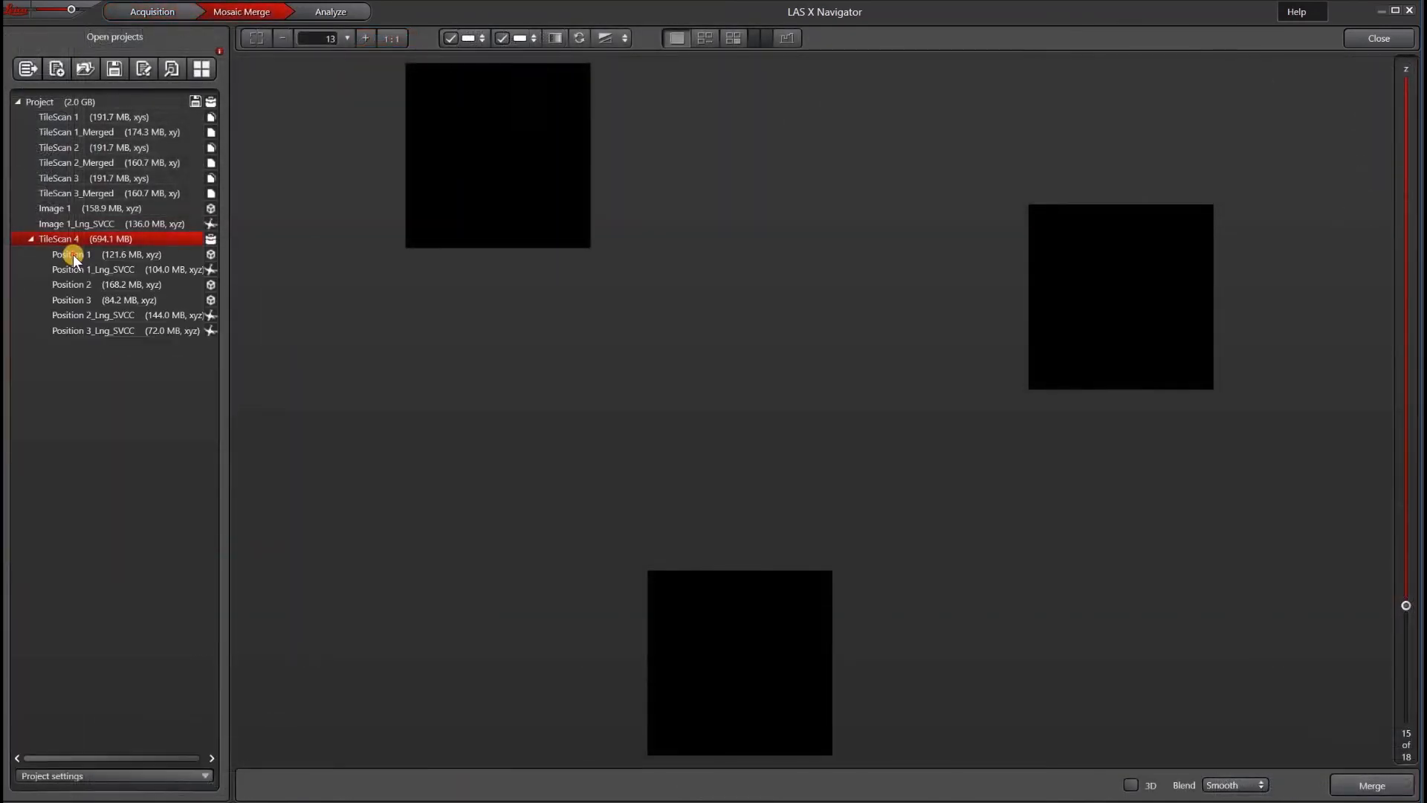
{"action": "left_click", "coordinate": [74, 255]}
{"action": "left_click_drag", "start_coordinate": [1406, 721], "coordinate": [1406, 453]}
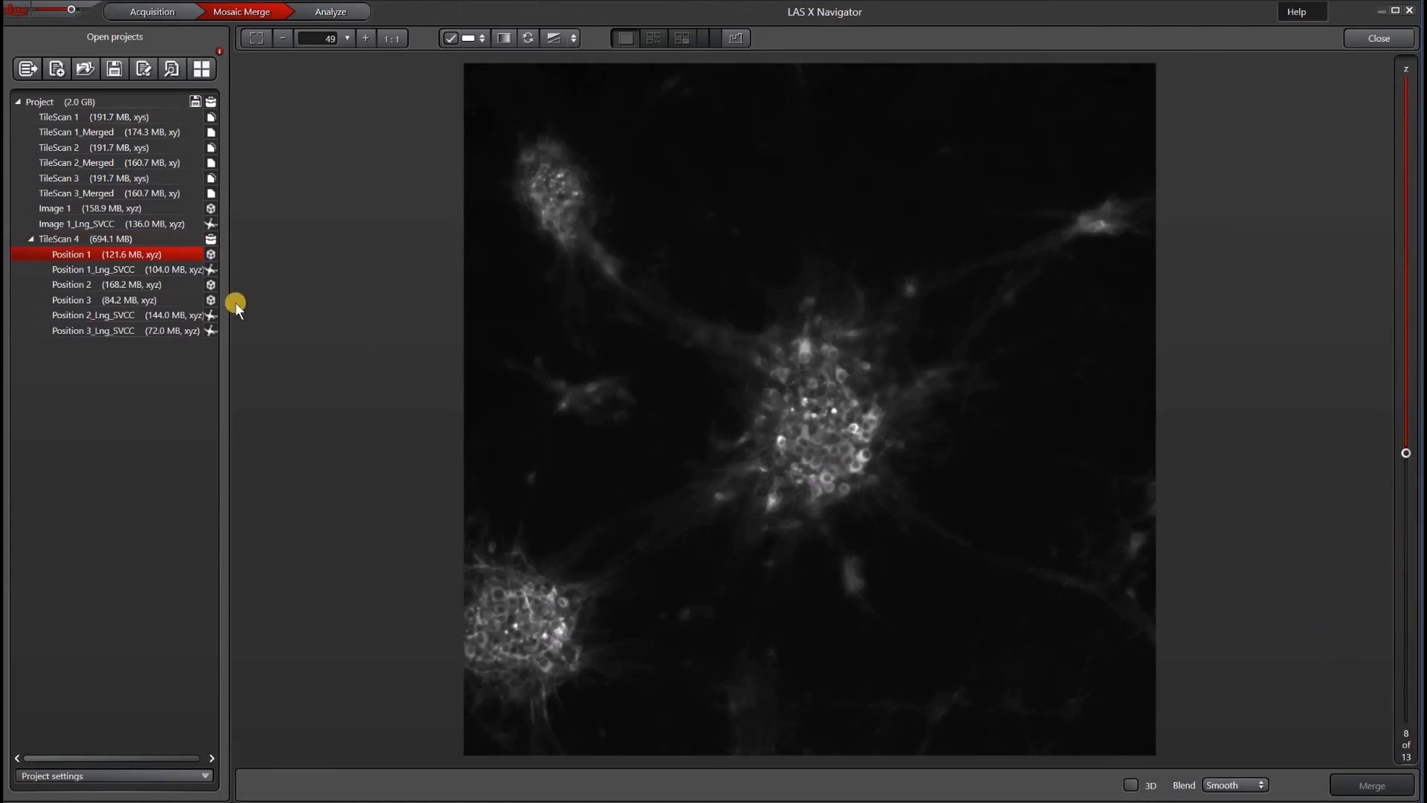
{"action": "left_click", "coordinate": [95, 280]}
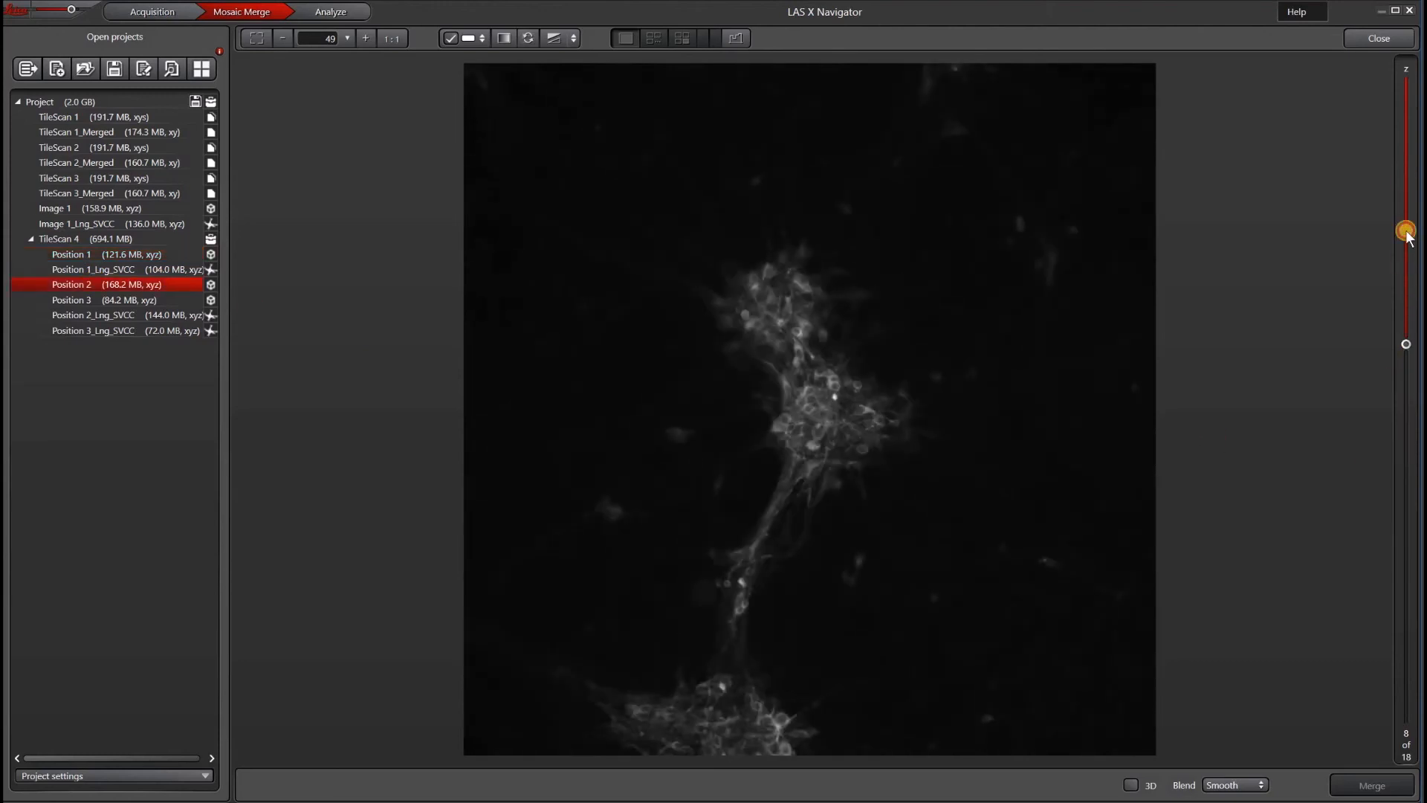
{"action": "left_click_drag", "start_coordinate": [1410, 101], "coordinate": [1376, 701]}
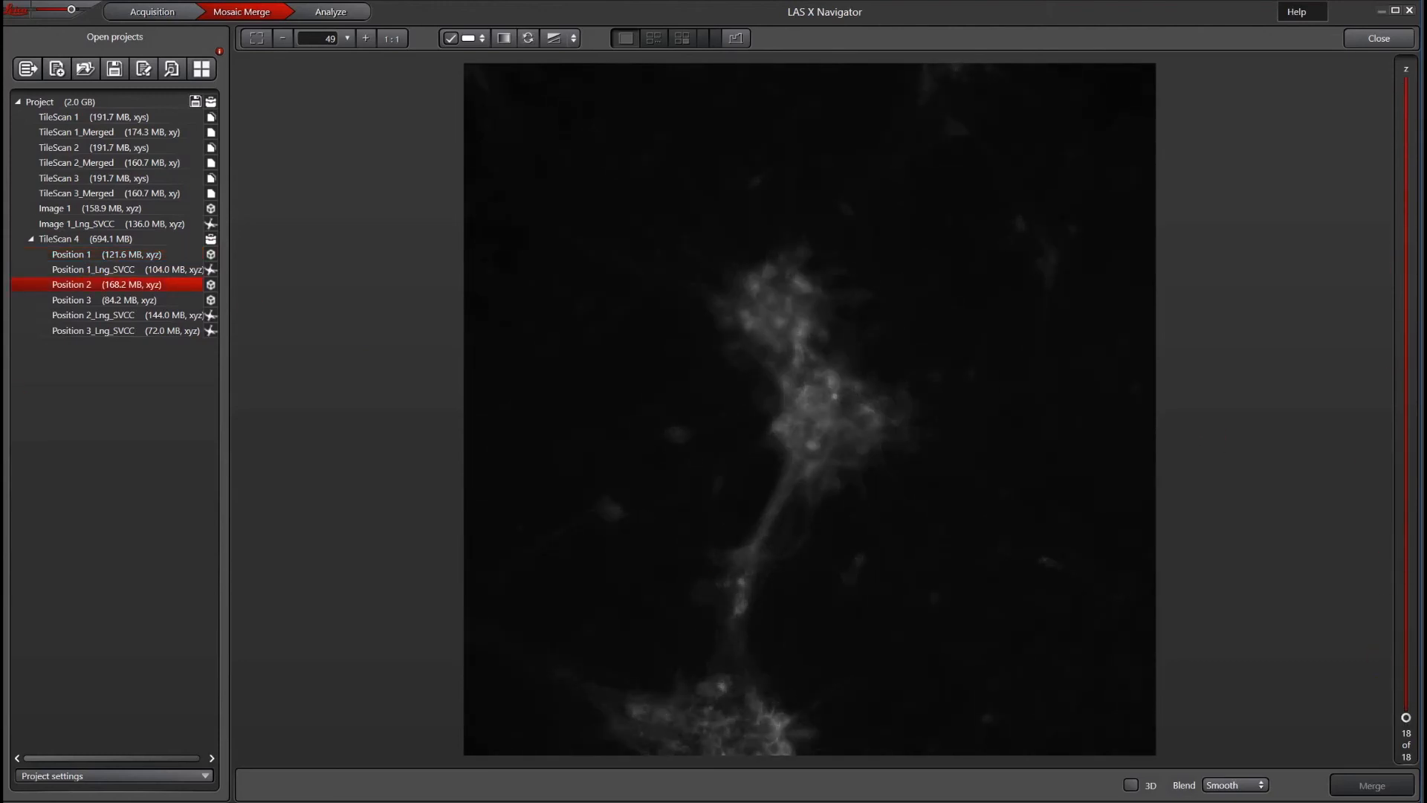
{"action": "left_click", "coordinate": [104, 304]}
{"action": "left_click_drag", "start_coordinate": [1408, 585], "coordinate": [1365, 468]}
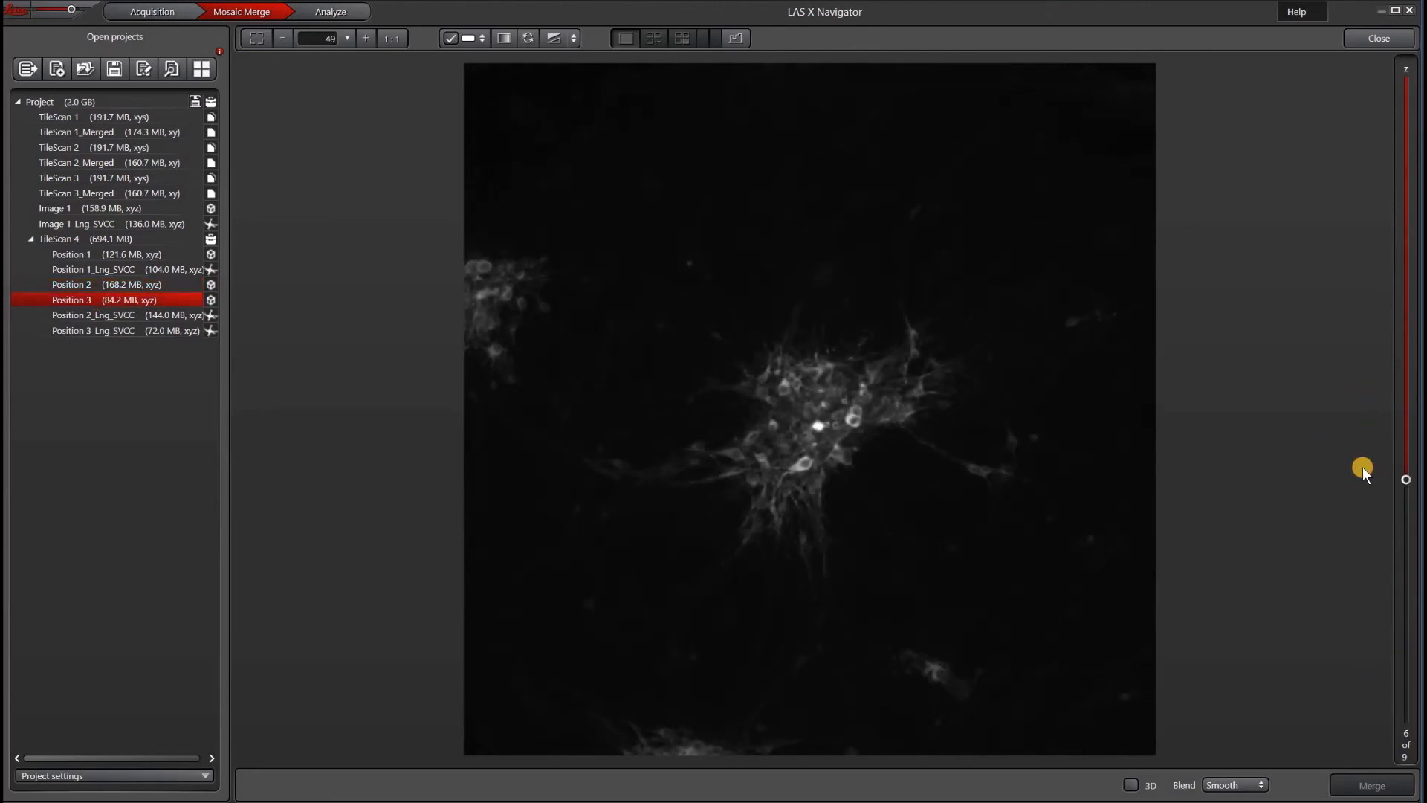